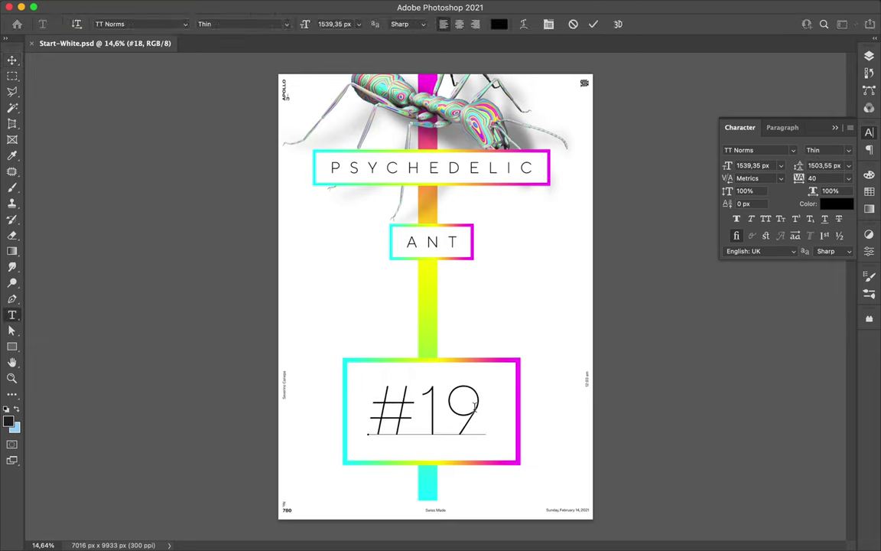
Step: Try Franklin Gothic fonts on the number, settling on ITC Franklin Gothic Std Book
left_click(757, 150)
scroll(729, 407, "down", 5)
scroll(729, 407, "down", 4)
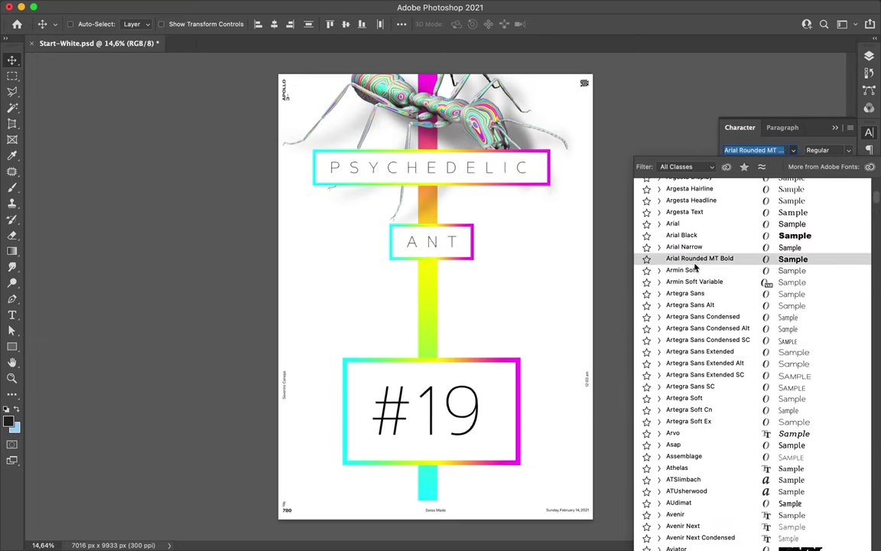
scroll(719, 322, "up", 3)
scroll(718, 311, "down", 15)
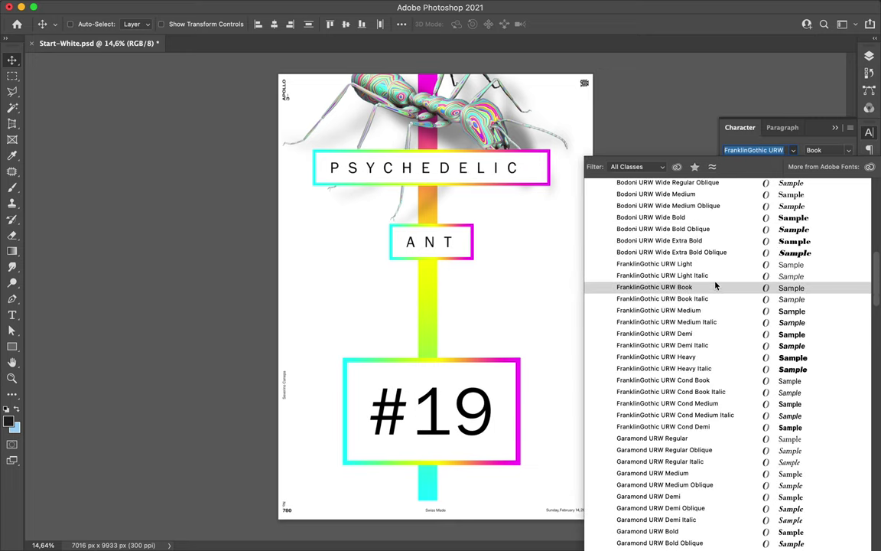
left_click(702, 335)
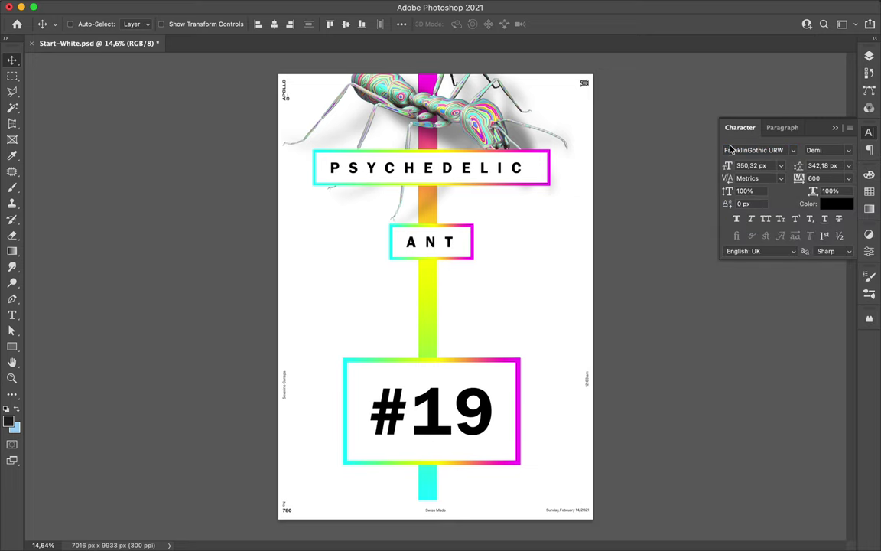
left_click(792, 150)
scroll(720, 289, "down", 1)
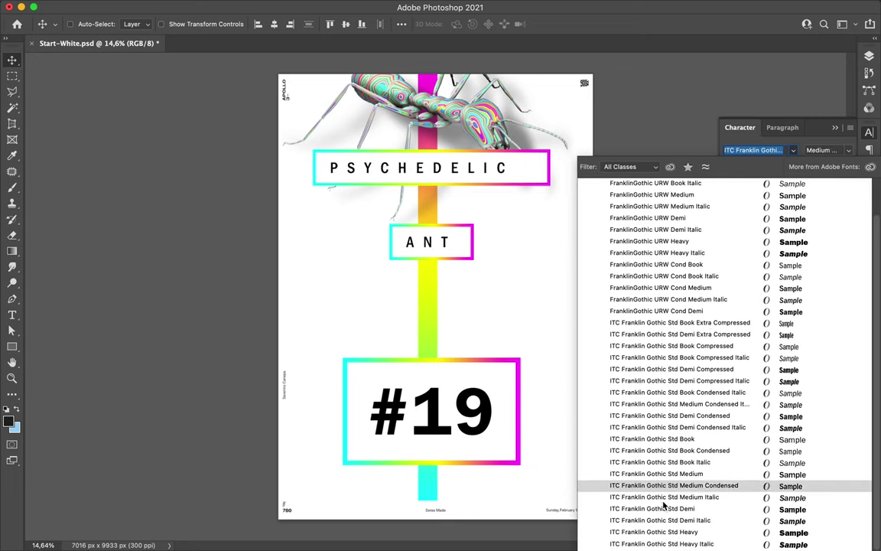
left_click(665, 439)
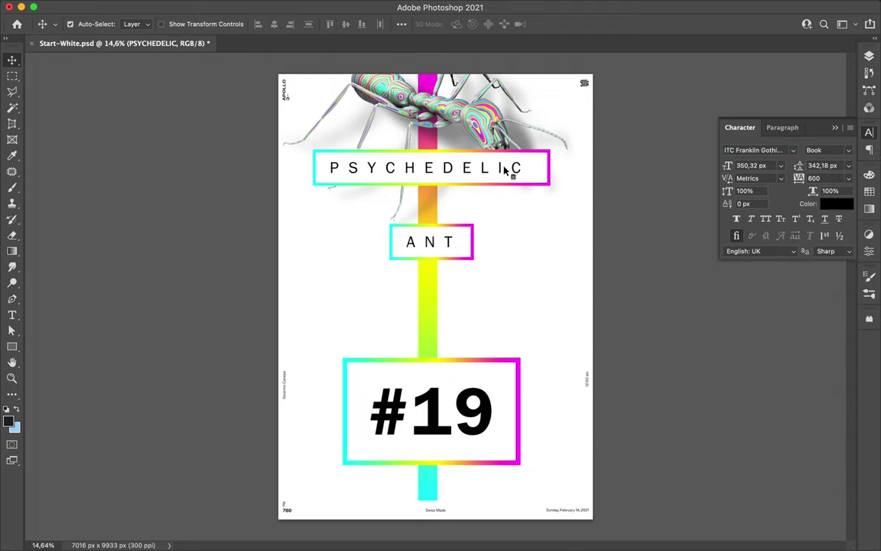
Step: Give '#19' a light extended style at about 3308 px with tracking 0
left_click(792, 150)
left_click(669, 368)
left_click(816, 178)
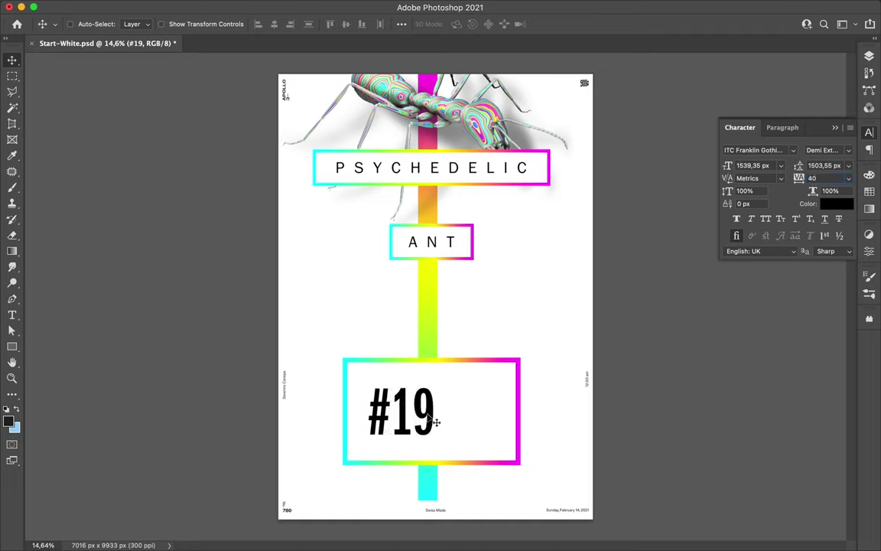
left_click(850, 150)
left_click(838, 141)
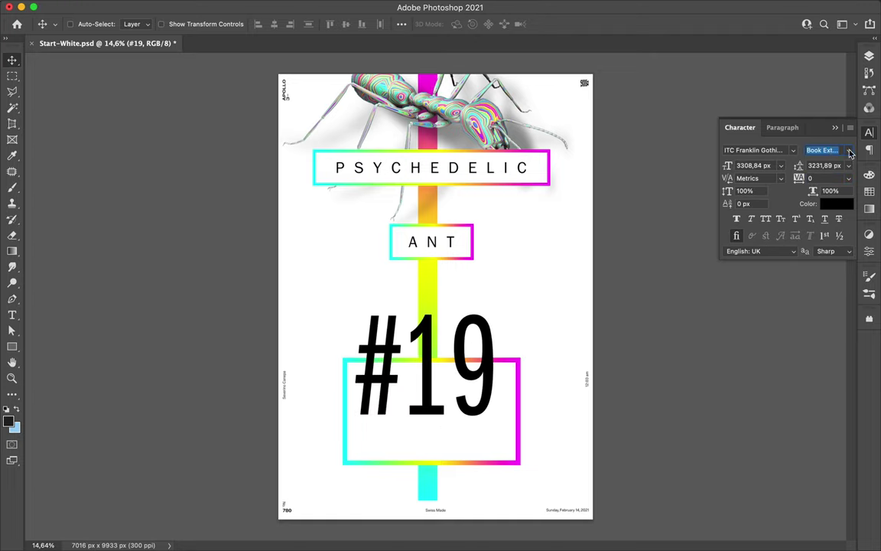
Step: Make the #19 box taller and wider toward the left
left_click(517, 414, "ctrl")
key("ctrl+t")
left_click_drag(431, 464, 431, 476)
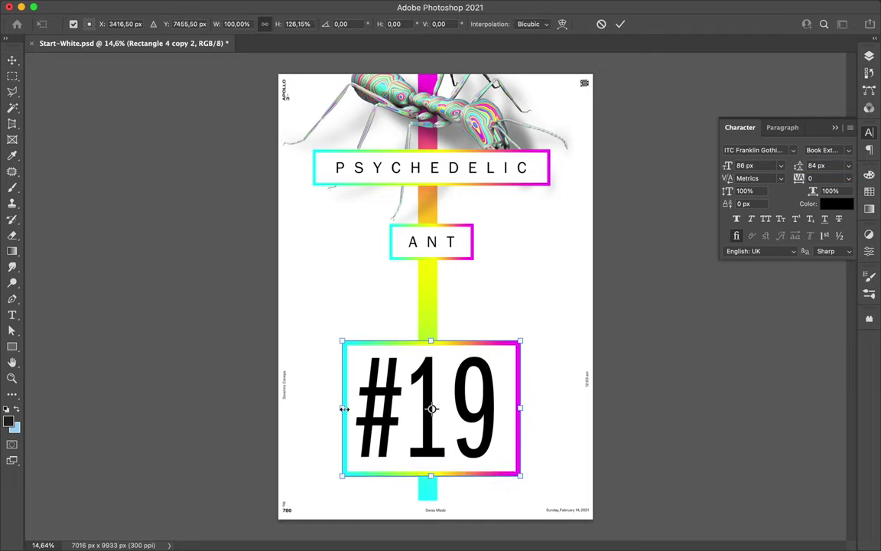
left_click_drag(345, 410, 324, 410)
key("Return")
Step: Push #19 to the left edge, ANT right, PSYCHEDELIC down, and lower the ant
left_click_drag(399, 309, 335, 334)
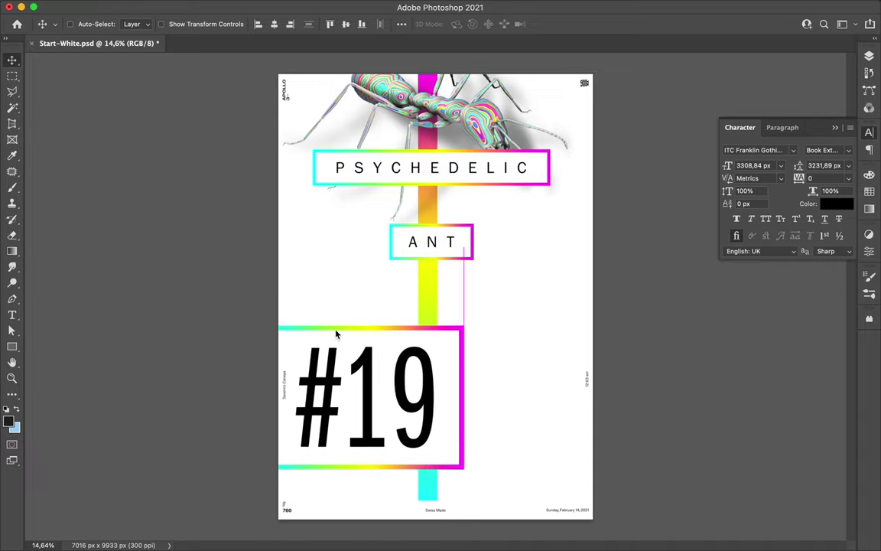
left_click_drag(398, 243, 513, 309)
left_click_drag(496, 183, 454, 300)
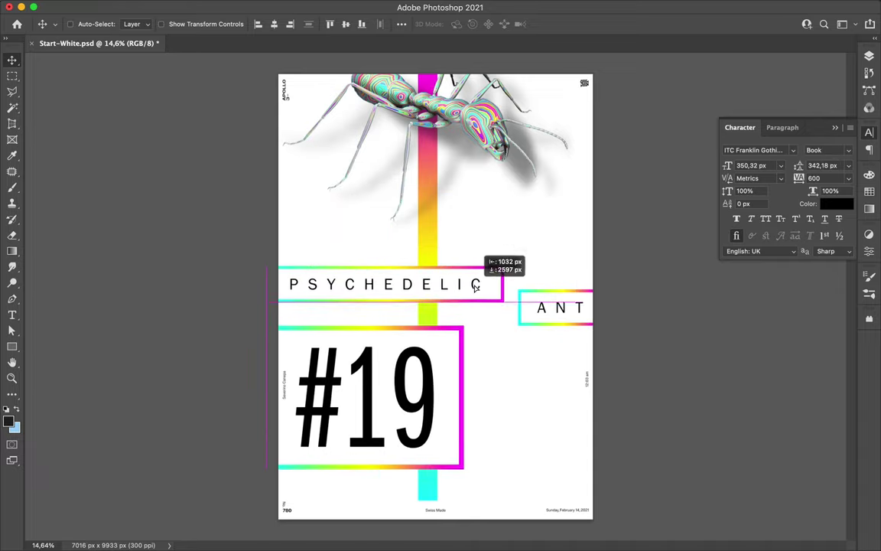
left_click_drag(469, 98, 492, 327)
Step: Stretch the gradient bar into a full magenta-to-cyan poster background
left_click(428, 205, "ctrl")
key("ctrl+t")
mouse_move(437, 296)
left_mouse_down()
mouse_move(601, 296)
mouse_move(272, 297)
left_mouse_up()
left_click_drag(602, 296, 602, 296)
key("Return")
Step: Add thin vertical bars along the right and left poster edges
key("u")
left_click_drag(577, 105, 586, 297)
key("v")
left_click_drag(590, 237, 280, 238)
Step: Shrink the white #19 box from its lower-right corner
left_click(451, 413, "ctrl")
key("ctrl+t")
left_click_drag(459, 468, 423, 436)
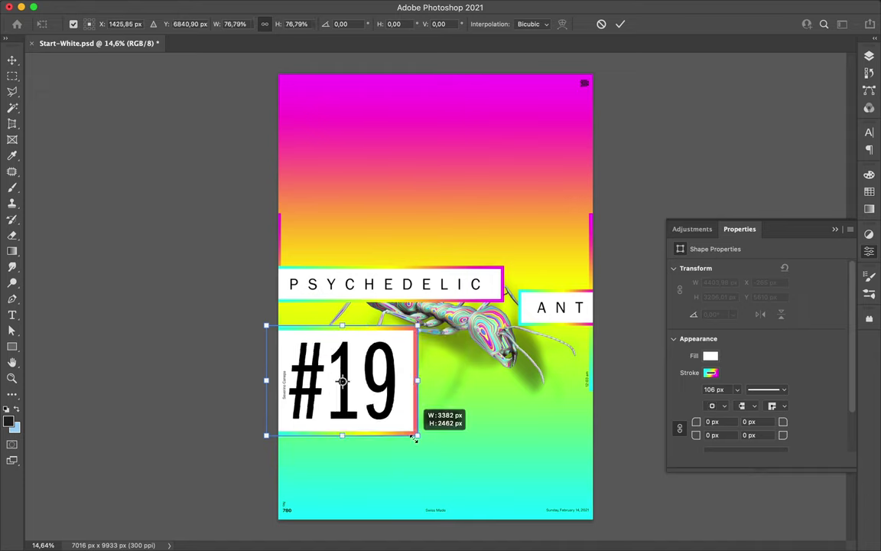
key("Return")
scroll(478, 245, "up", 1)
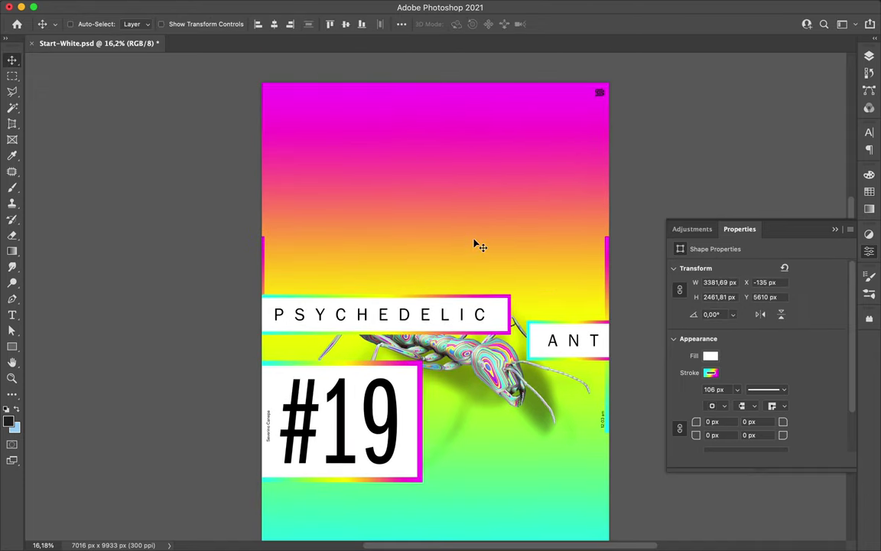
Step: Draw a large rectangle over the lower poster and move it below Rectangle 5
key("u")
key("F7")
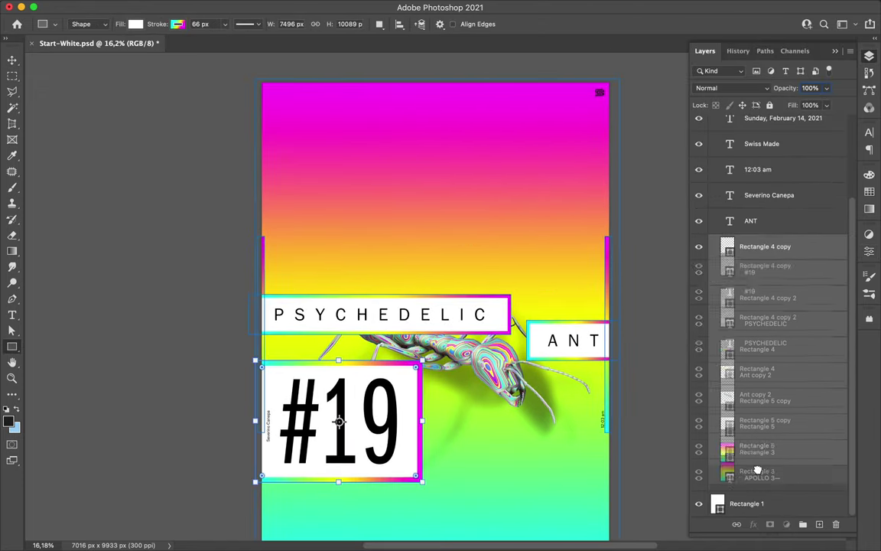
left_click(715, 125)
scroll(355, 395, "down", 3)
left_click_drag(632, 481, 614, 449)
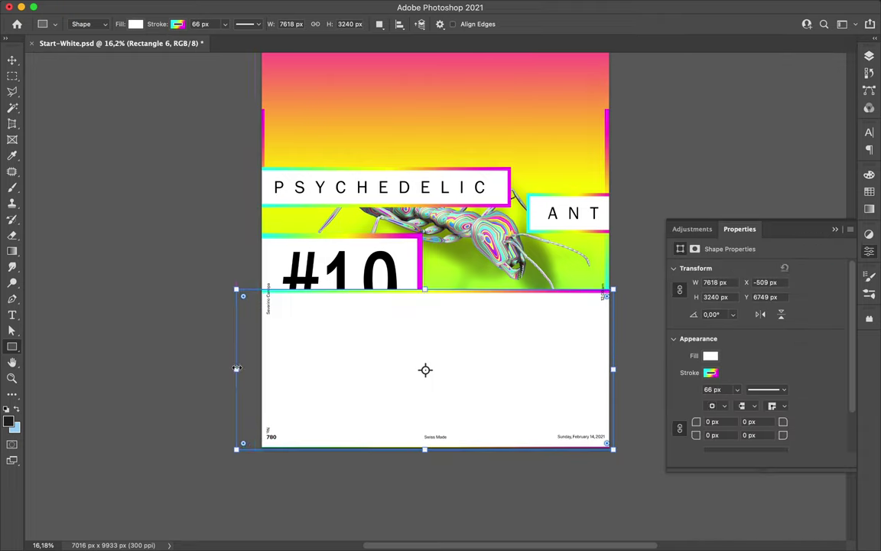
key("F7")
left_click_drag(749, 123, 773, 361)
Step: Fill the rectangle dark grey, resize it, and select the footer text layers
key("a")
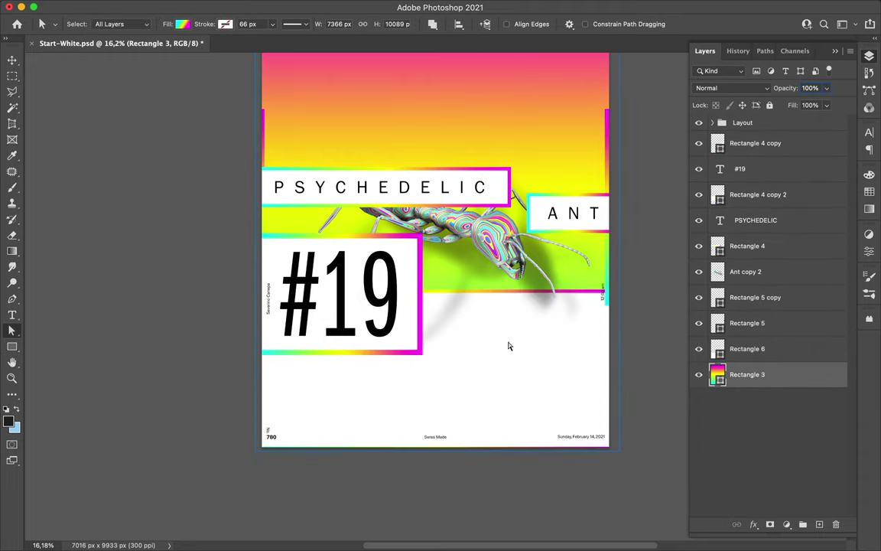
left_click(183, 25)
left_click(116, 89)
key("Return")
key("v")
key("ctrl+t")
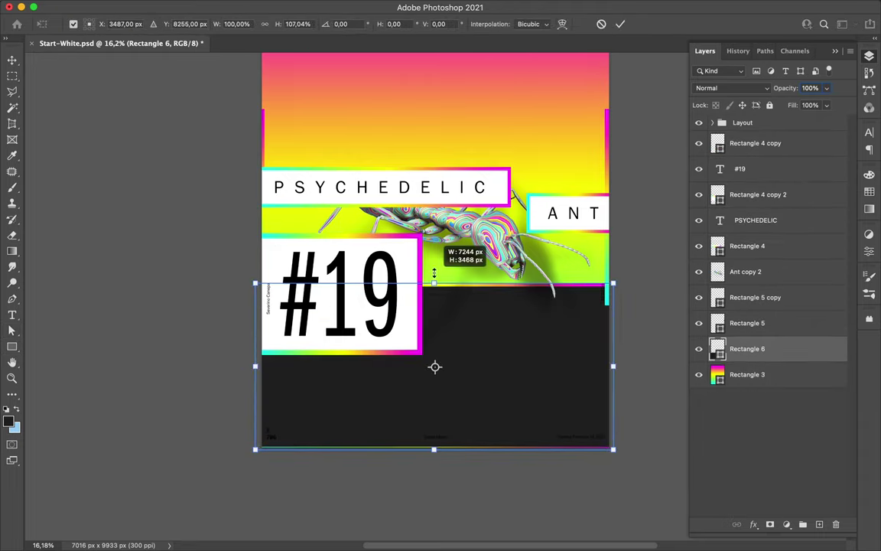
key("Return")
left_click_drag(601, 321, 25, 367)
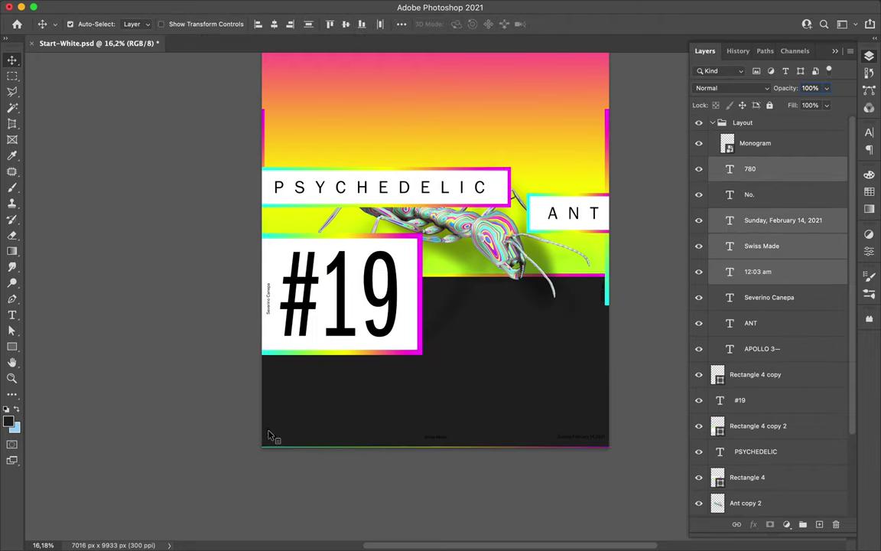
left_click(869, 192)
Step: Make the footer text white and adjust the dark rectangle's position
left_click(724, 206)
scroll(631, 248, "up", 1)
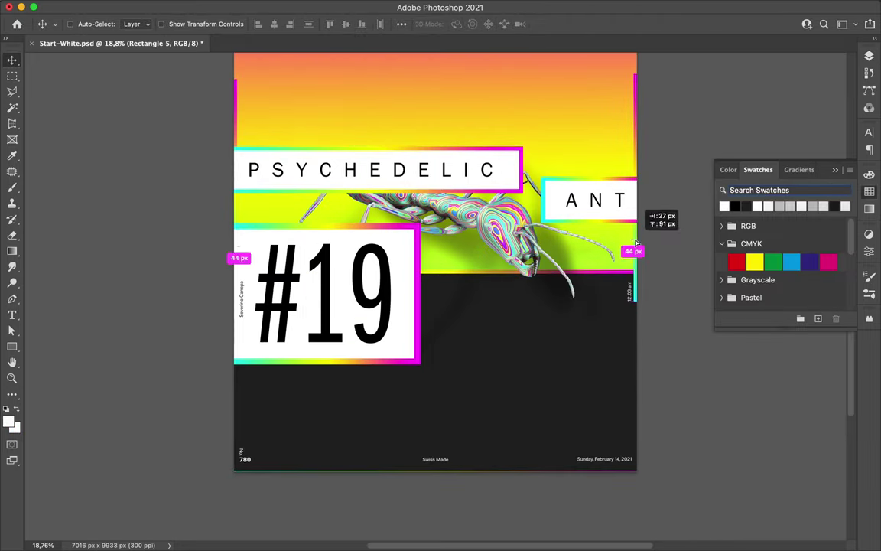
left_click_drag(636, 243, 636, 245)
key("ctrl+t")
key("Return")
scroll(514, 349, "down", 2)
Step: Add two offset copies of the #19 box under the ant, nudging ant and PSYCHEDELIC
left_click_drag(413, 423, 424, 433)
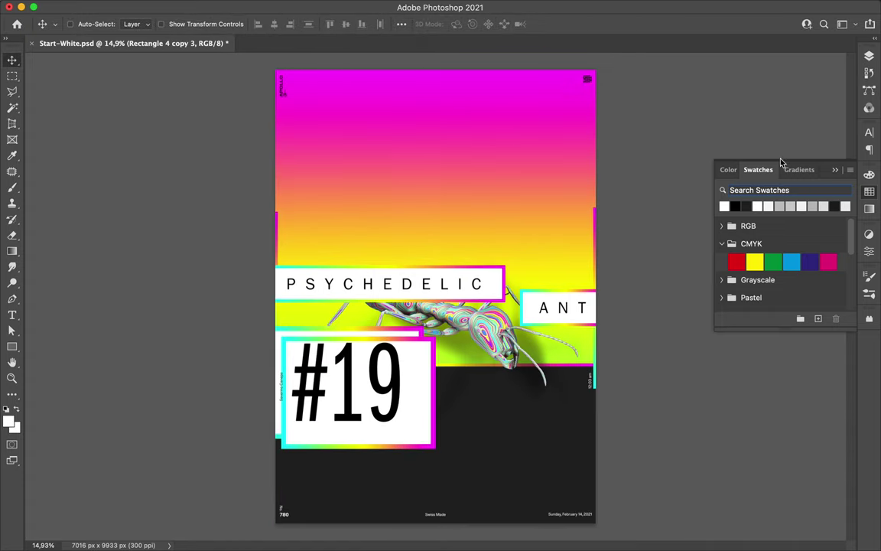
key("F7")
mouse_move(757, 297)
left_mouse_down()
mouse_move(769, 440)
mouse_move(761, 421)
left_mouse_up()
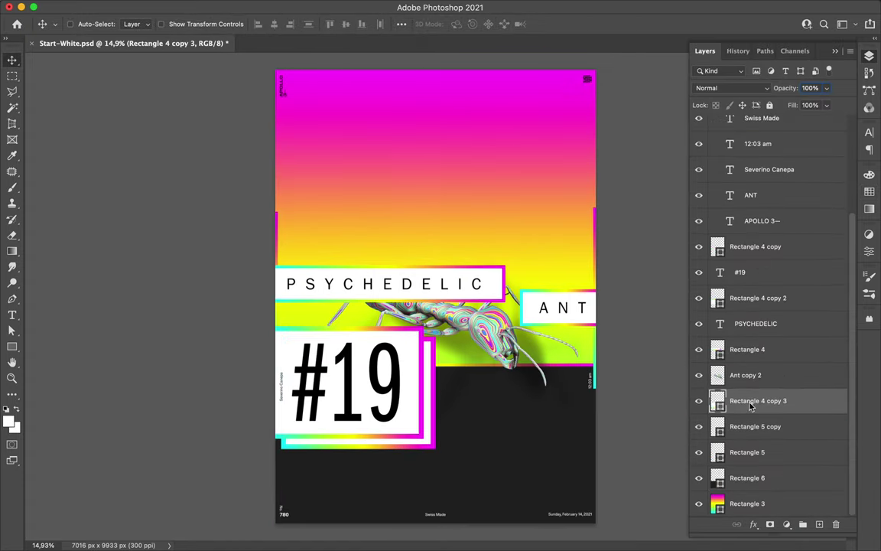
left_click_drag(434, 411, 440, 420)
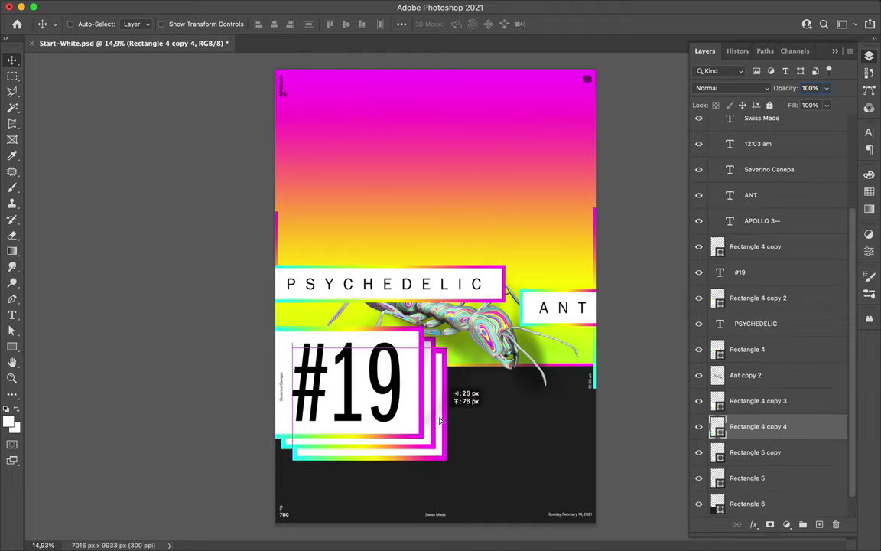
left_click_drag(482, 342, 460, 354)
left_click_drag(491, 274, 486, 285)
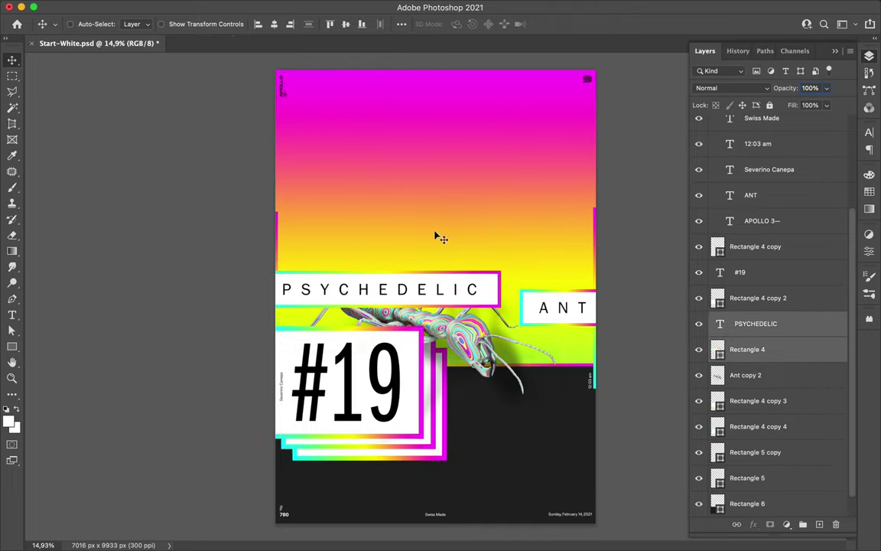
key("super+minus")
key("u")
right_click(11, 347)
Step: Draw a huge unfilled ellipse with a 416 px gradient outline over the poster
left_click(76, 367)
left_click_drag(252, 262, 692, 535)
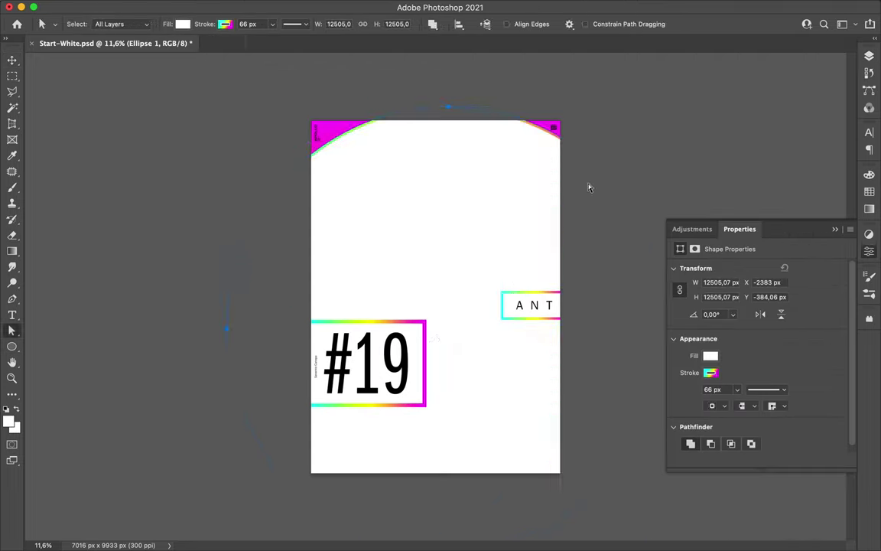
left_click(136, 24)
left_click(90, 40)
key("a")
left_click_drag(229, 23, 249, 24)
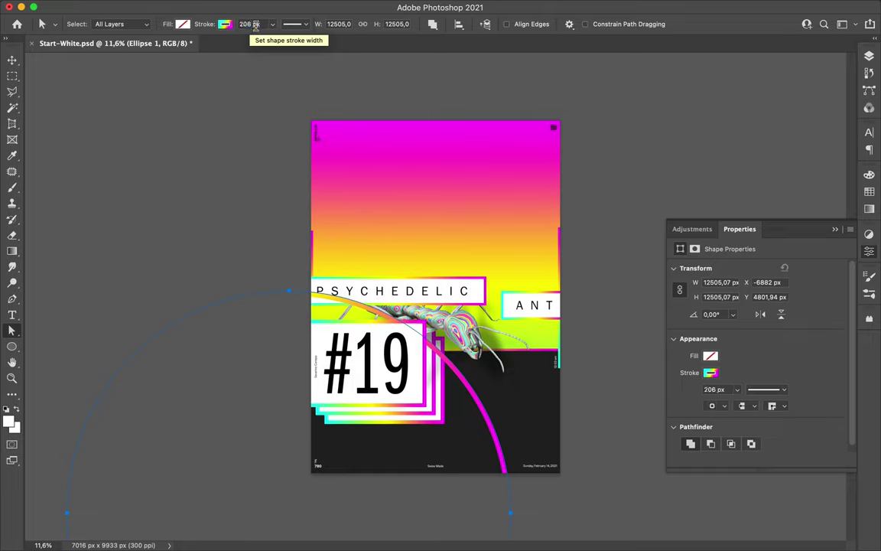
key("super+minus")
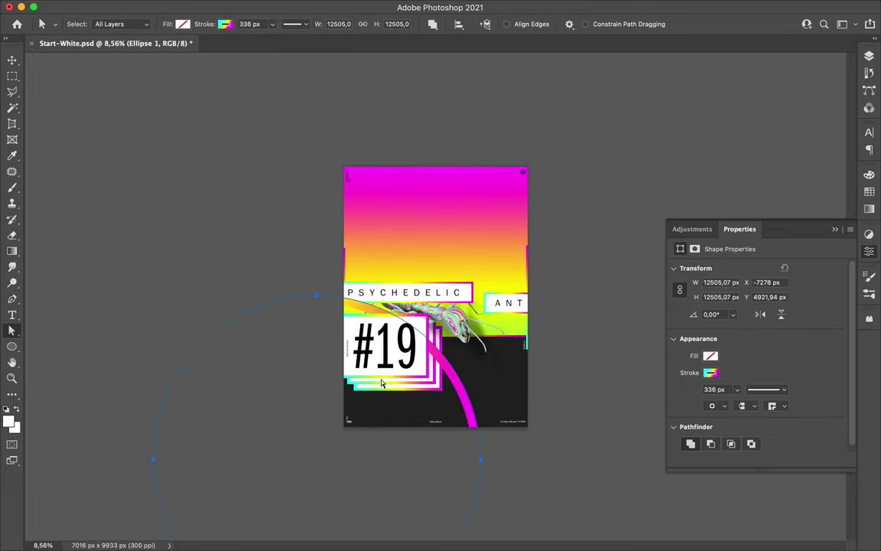
key("super+minus")
key("Return")
key("v")
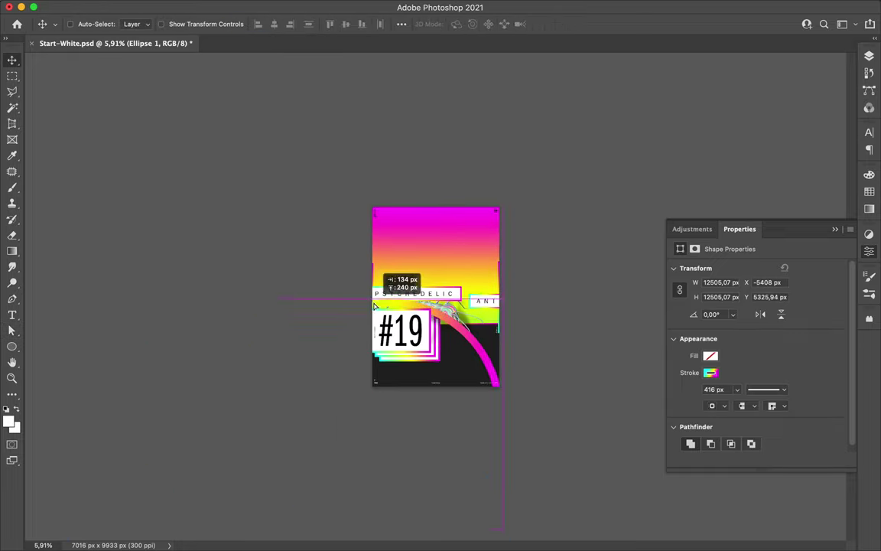
Step: Enlarge the ellipse to about 16330 px and reshape its arc path
key("super+t")
left_click_drag(299, 300, 232, 286)
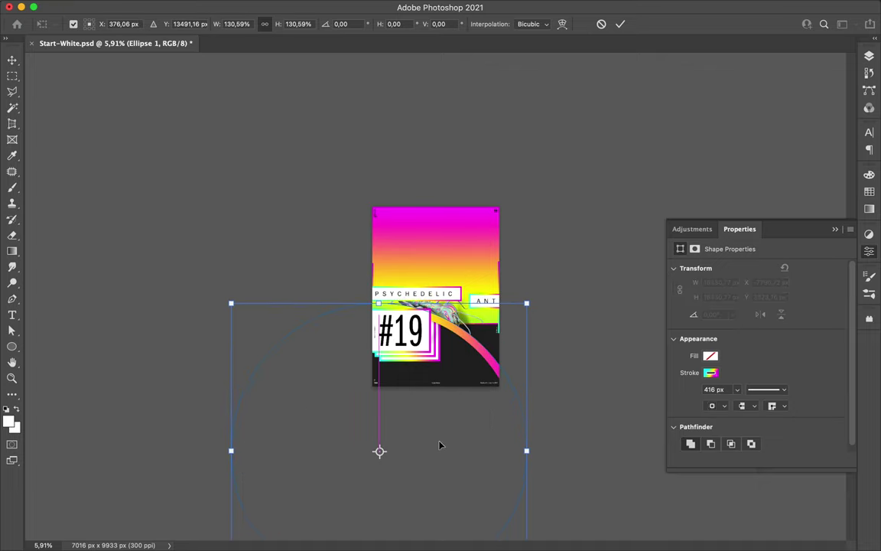
key("super+minus")
key("Return")
key("a")
left_click(492, 398)
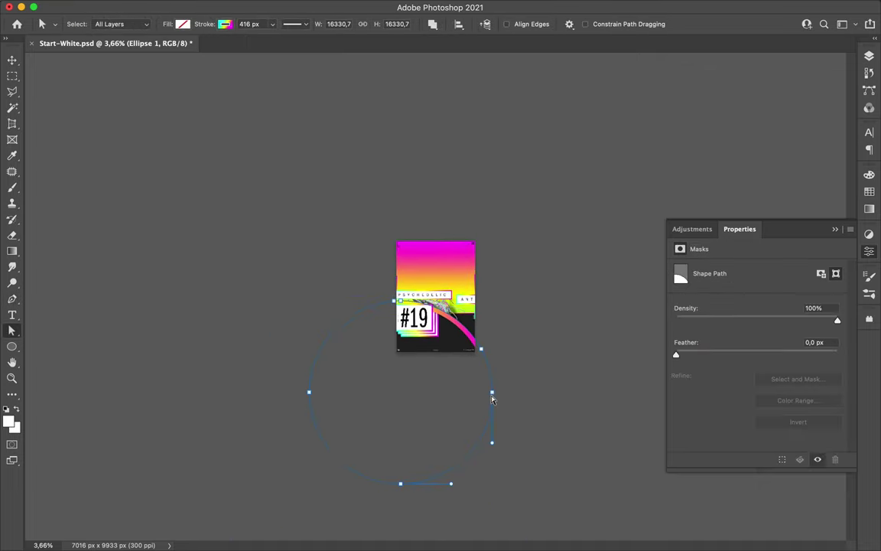
key("super+0")
key("v")
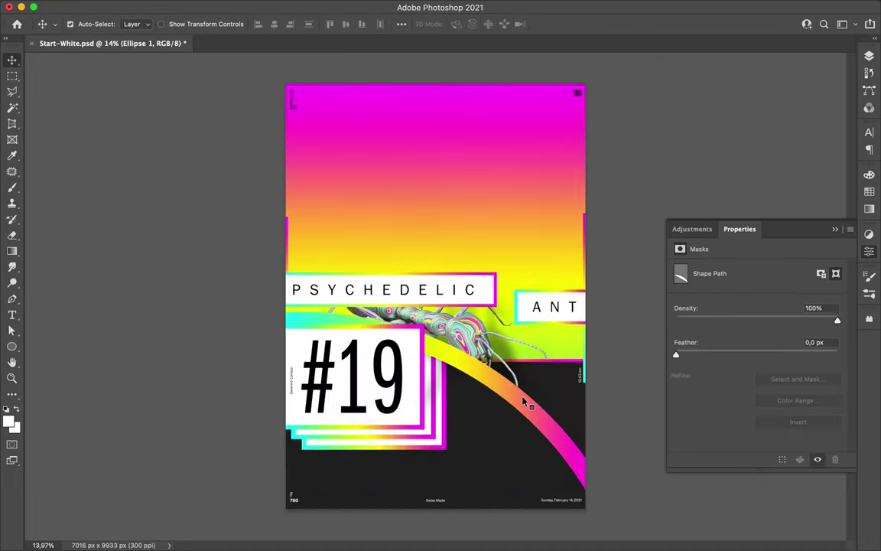
Step: Add a white layer mask to Ellipse 1 and load the ant as a selection
key("F7")
left_click(771, 525)
left_click(717, 401, "super")
Step: Set up a soft round brush at 100 px
key("b")
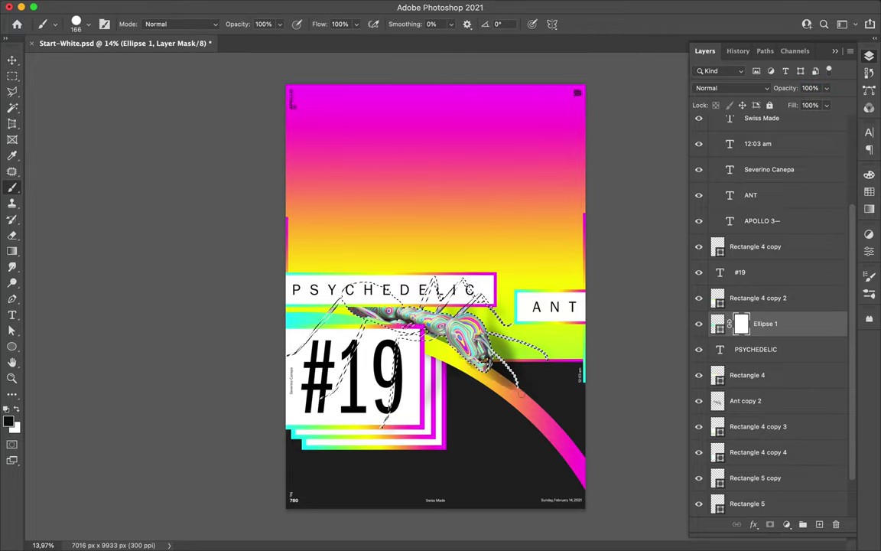
scroll(475, 356, "up", 3)
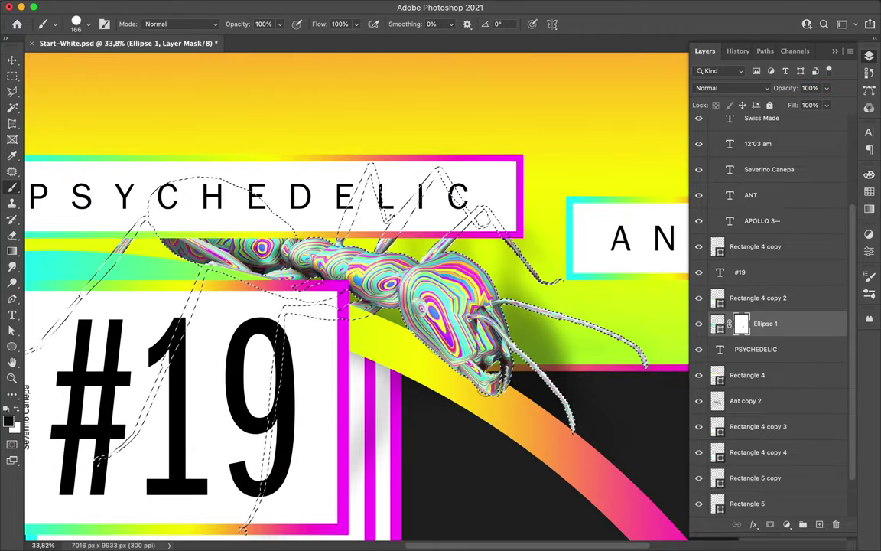
left_click(89, 24)
double_click(90, 178)
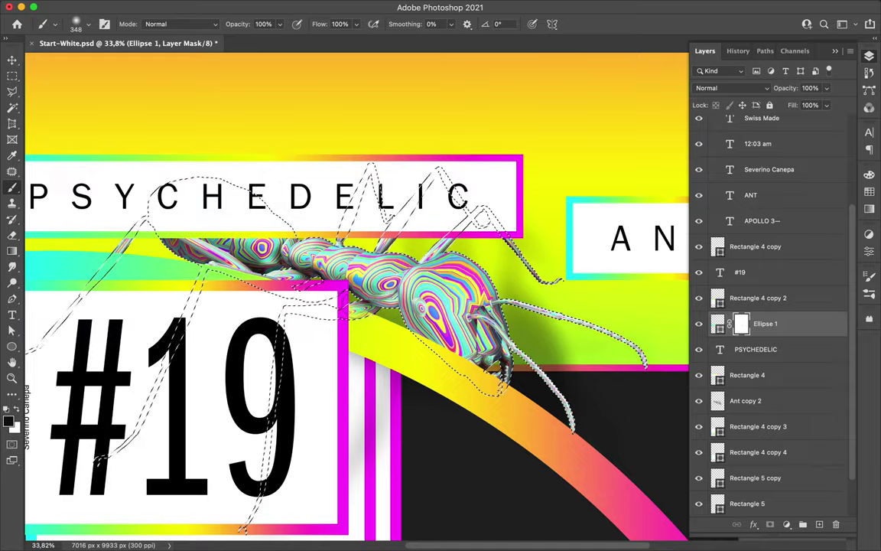
right_click(456, 184)
key("Escape")
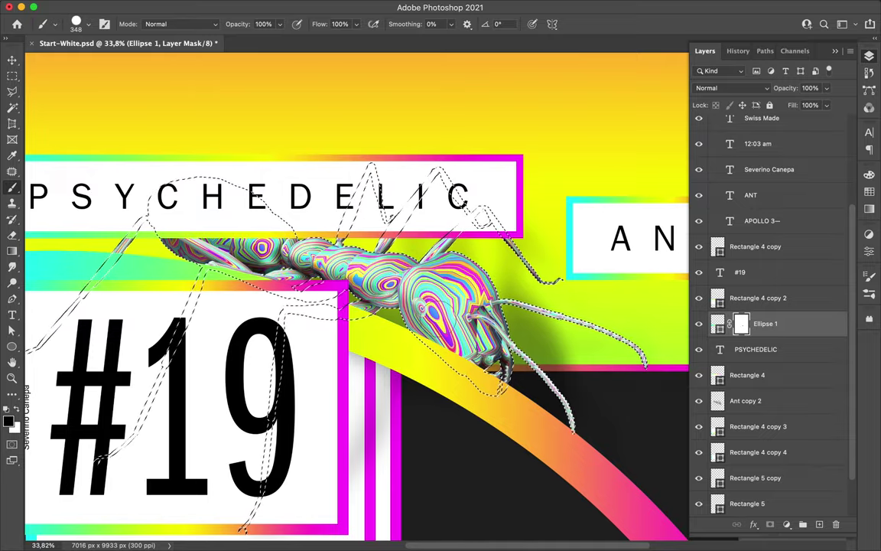
scroll(506, 438, "up", 2)
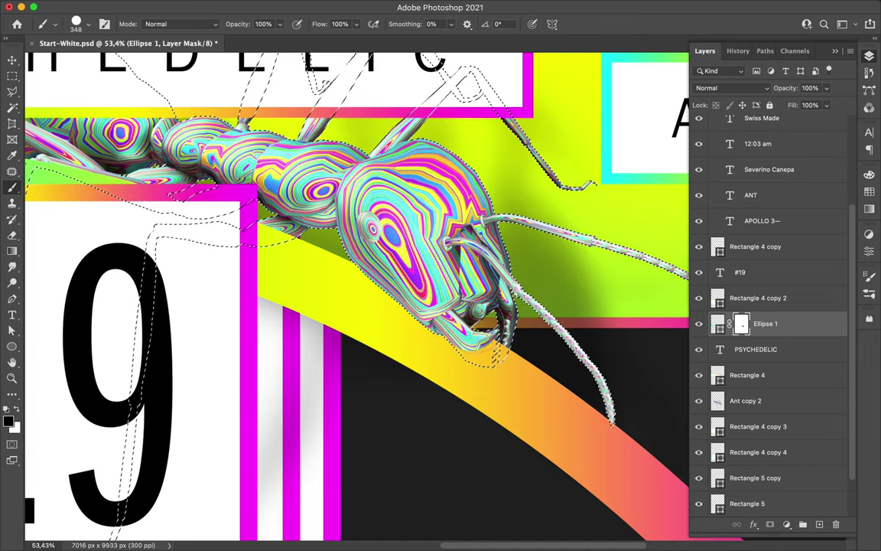
scroll(431, 292, "up", 3)
right_click(545, 186)
left_click_drag(605, 200, 581, 200)
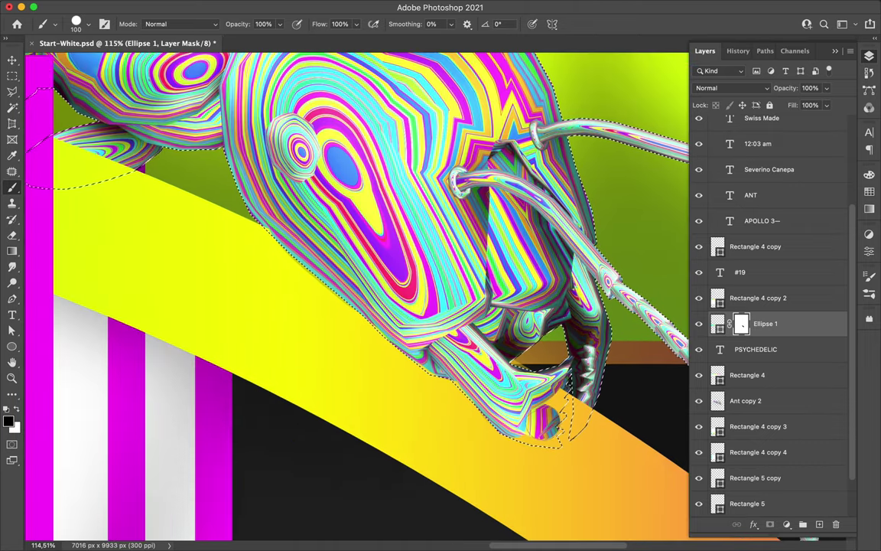
Step: Mask the arc around the ant using 100, 20, 6 and 47 px brushes
left_click_drag(536, 413, 550, 437)
scroll(438, 296, "up", 2)
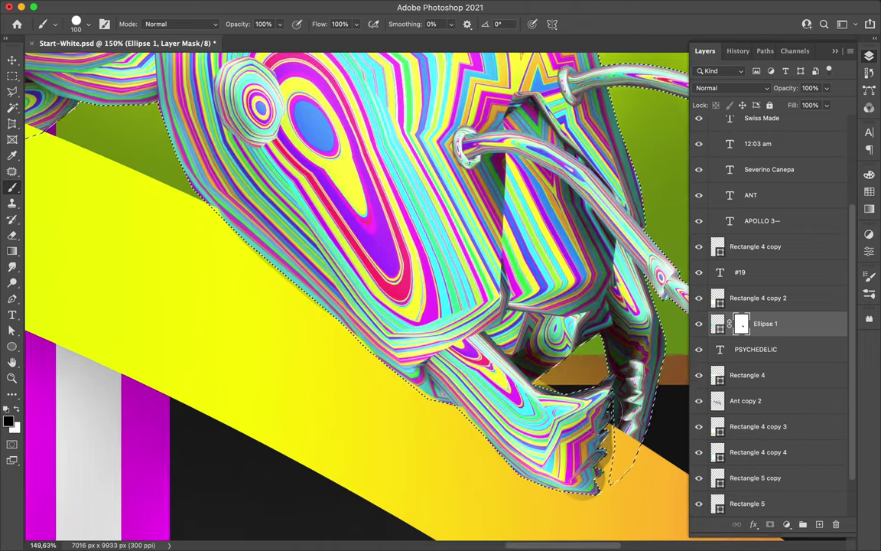
scroll(439, 295, "up", 1)
right_click(612, 189)
left_click_drag(647, 203, 627, 203)
key("Return")
right_click(605, 183)
key("Return")
scroll(530, 469, "down", 3)
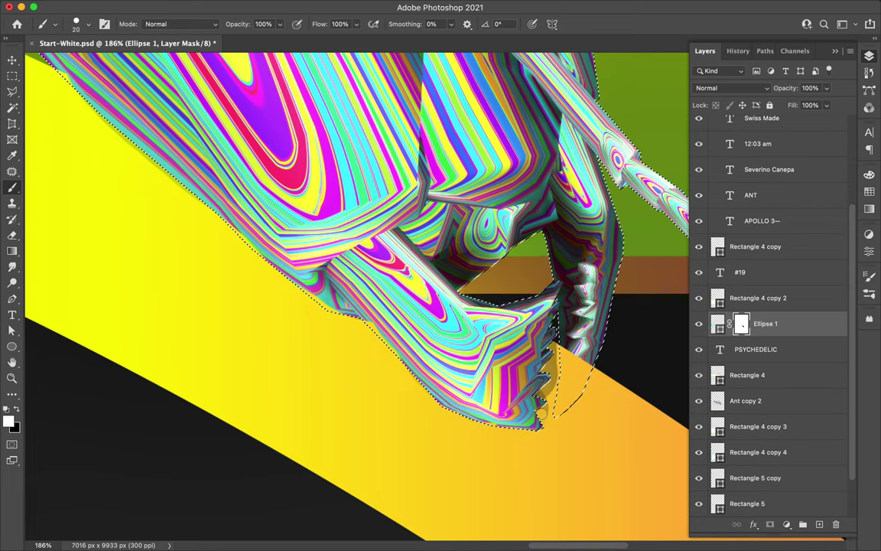
right_click(555, 361)
key("Return")
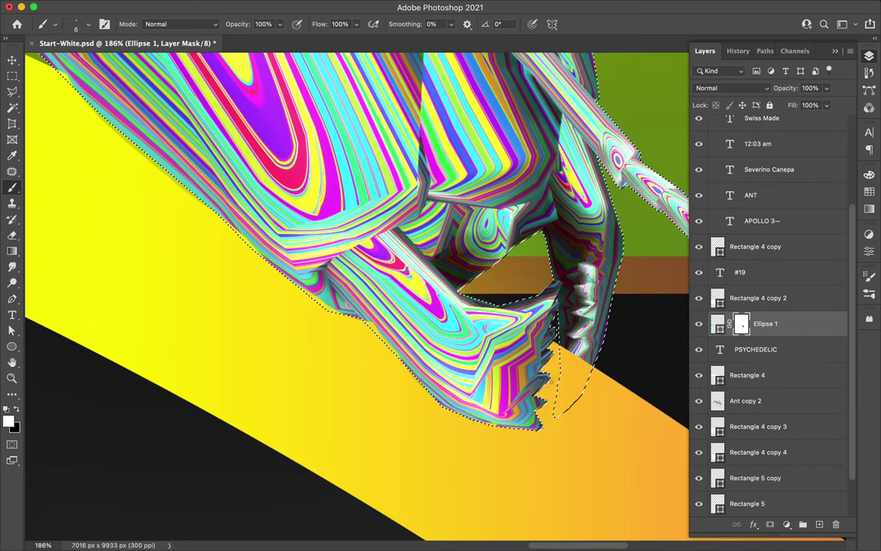
right_click(381, 287)
type("47")
key("Return")
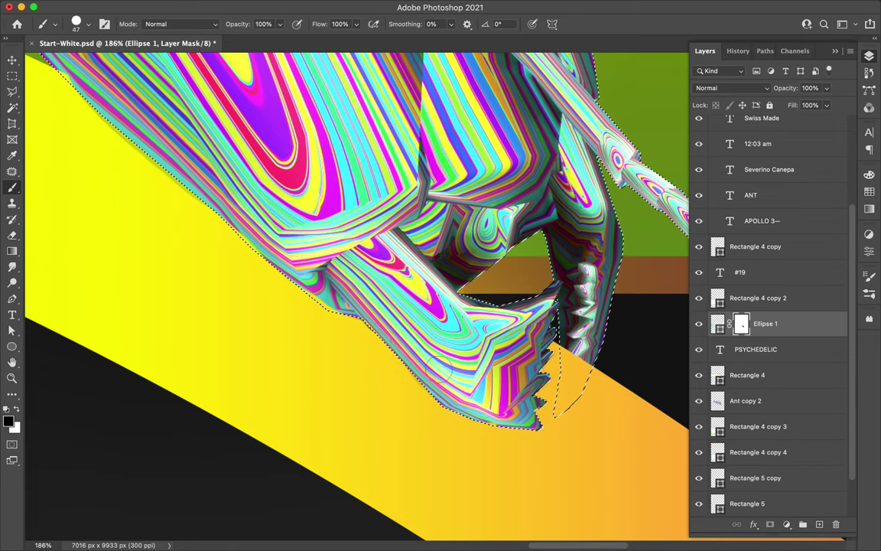
Step: Deselect, fit the poster in view, and create an empty layer above Ellipse 1
key("ctrl+d")
key("m")
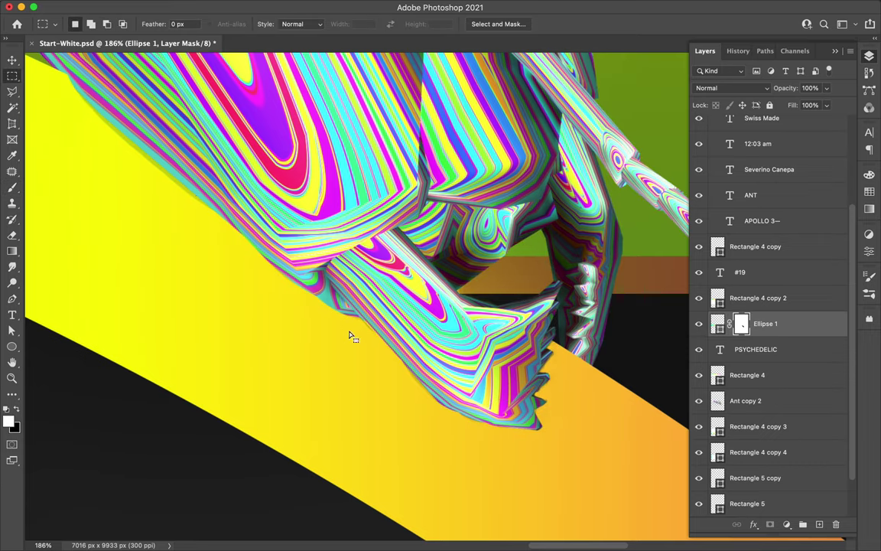
key("ctrl+0")
key("v")
key("ctrl+shift+alt+n")
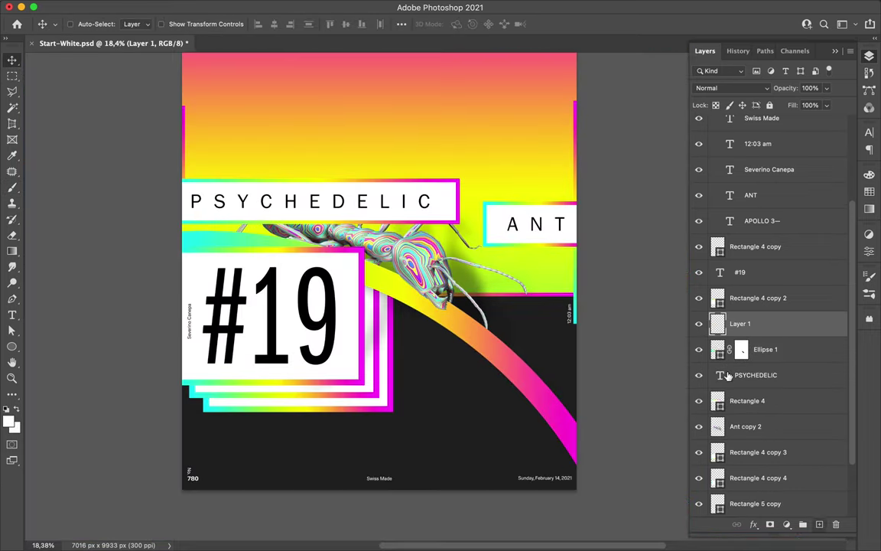
Step: Fill the loaded ant selection with black on Layer 1, then deselect it
left_click(719, 429, "ctrl")
key("g")
key("shift+g")
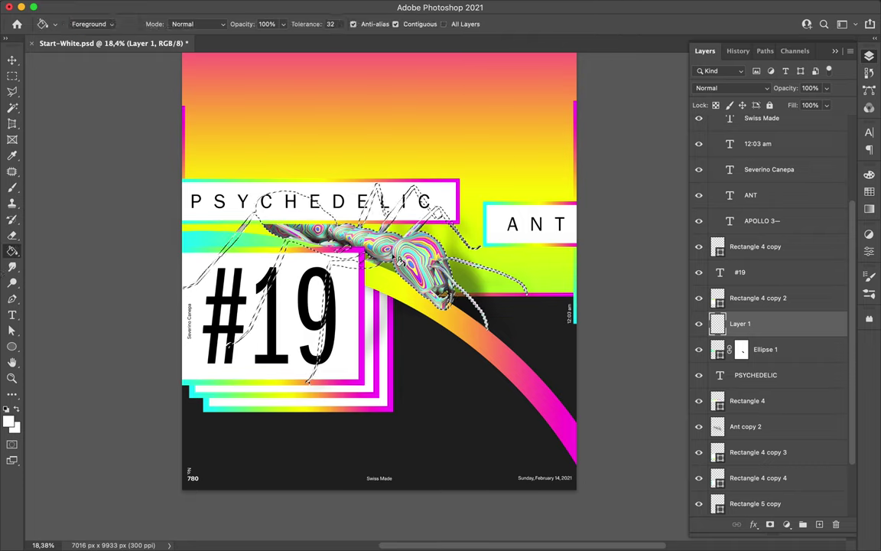
left_click(396, 263)
key("ctrl+z")
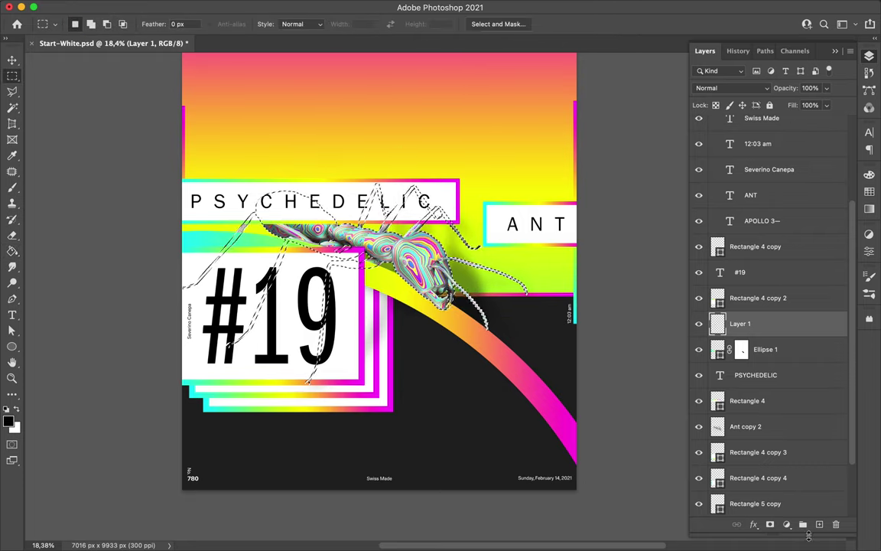
key("ctrl+shift+z")
key("m")
key("ctrl+d")
Step: Apply a Gaussian Blur of about 41.6 px to the black ant
left_click(286, 7)
left_click(490, 209)
left_click_drag(594, 234, 610, 234)
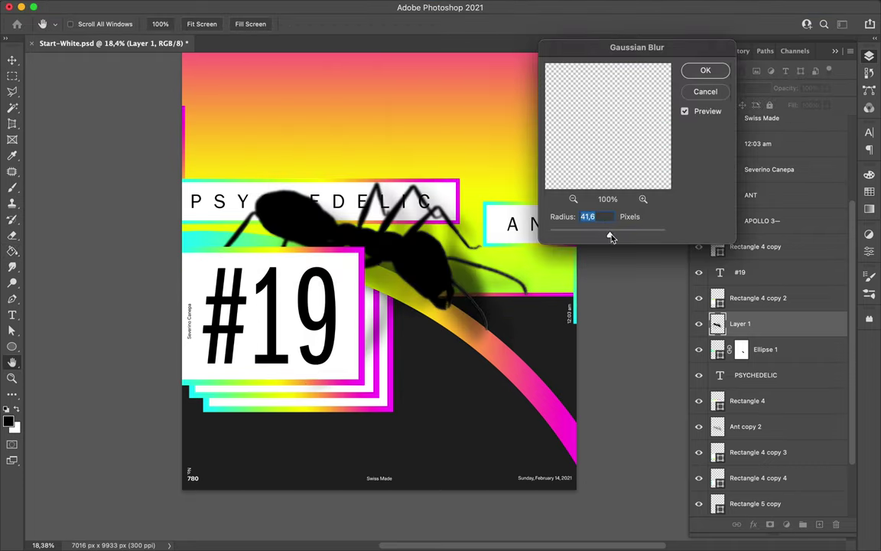
key("Return")
Step: Lower the shadow's fill to 55%, clip it to Ellipse 1 and nudge it down
left_click_drag(826, 105, 794, 169)
left_click(734, 336, "alt")
key("v")
left_click_drag(431, 291, 434, 306)
Step: Check the eraser size settings and fit the whole poster in view
key("m")
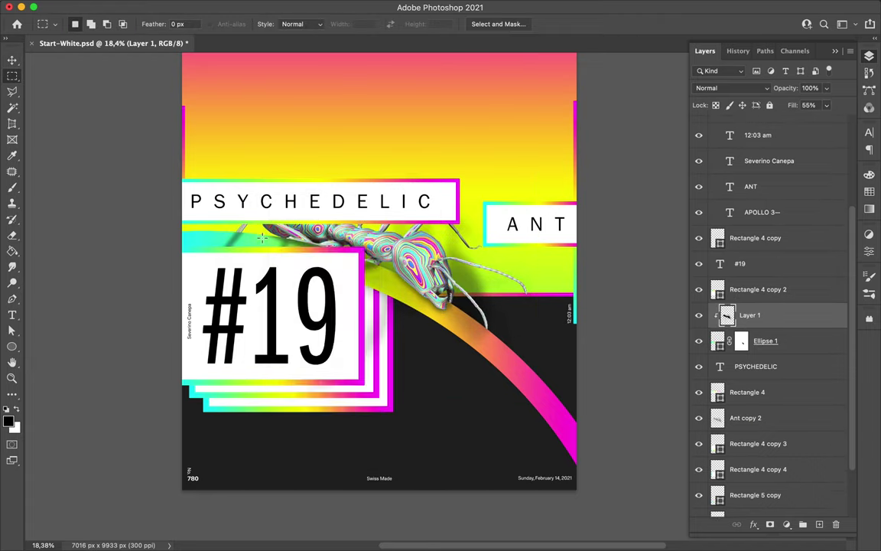
key("e")
right_click(359, 190)
key("Return")
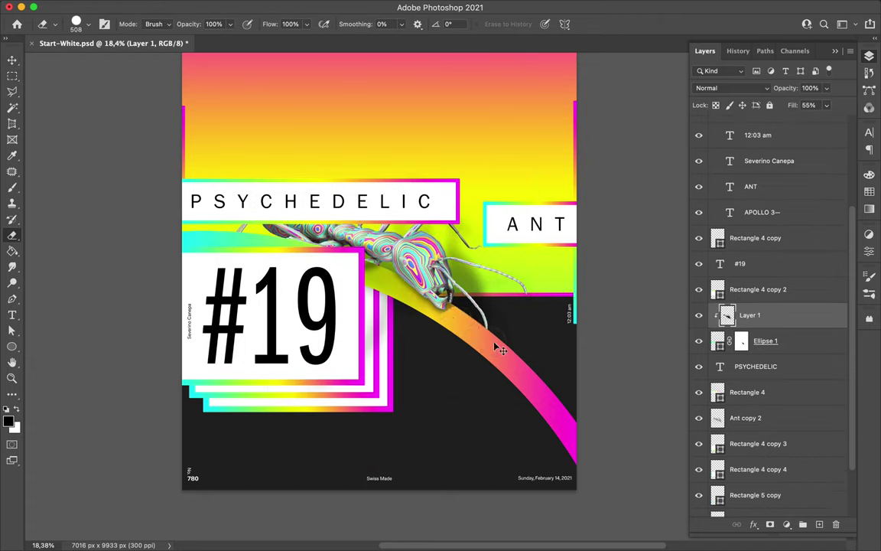
key("v")
key("ctrl+0")
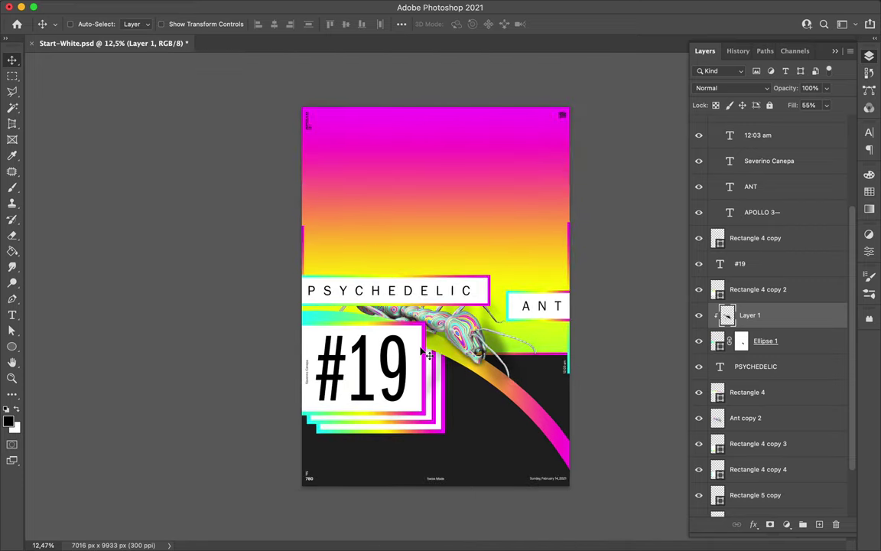
left_click(489, 285)
Step: Draw a white circle behind the ANT label and place it below Rectangle 5
key("u")
left_click_drag(520, 232, 586, 299)
key("v")
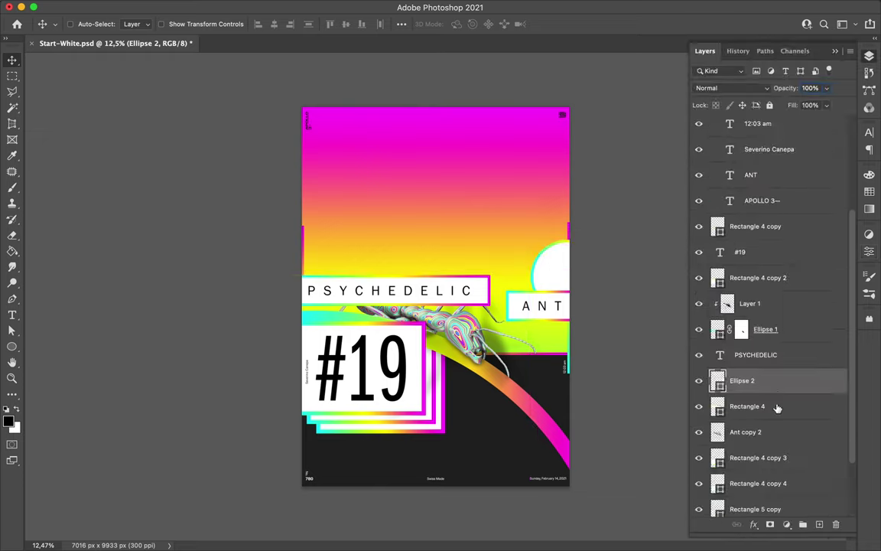
left_click_drag(765, 379, 765, 467)
left_click_drag(560, 273, 482, 291)
key("ctrl+z")
Step: Add small black dots around the white circle, enlarging one of them
key("ctrl+plus")
key("u")
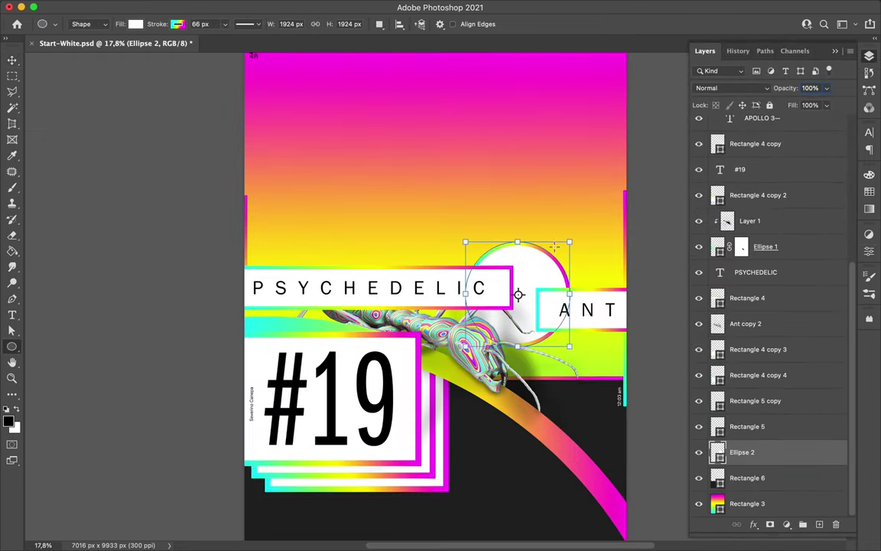
left_click_drag(549, 230, 559, 239)
key("v")
key("u")
scroll(513, 232, "up", 5)
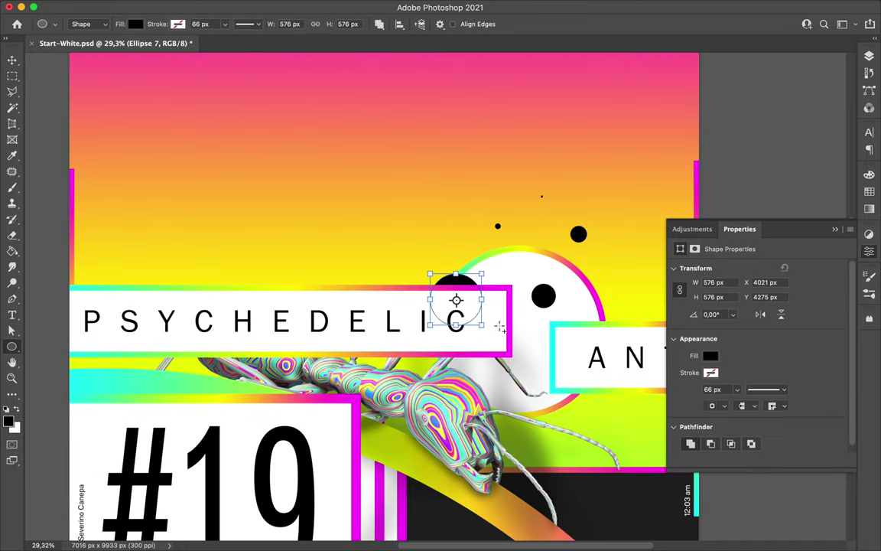
left_click_drag(524, 269, 525, 270)
key("v")
key("ctrl+t")
left_click_drag(545, 336, 535, 346)
key("Return")
Step: Shift the Rectangle 3 layer to the left
scroll(582, 283, "down", 6)
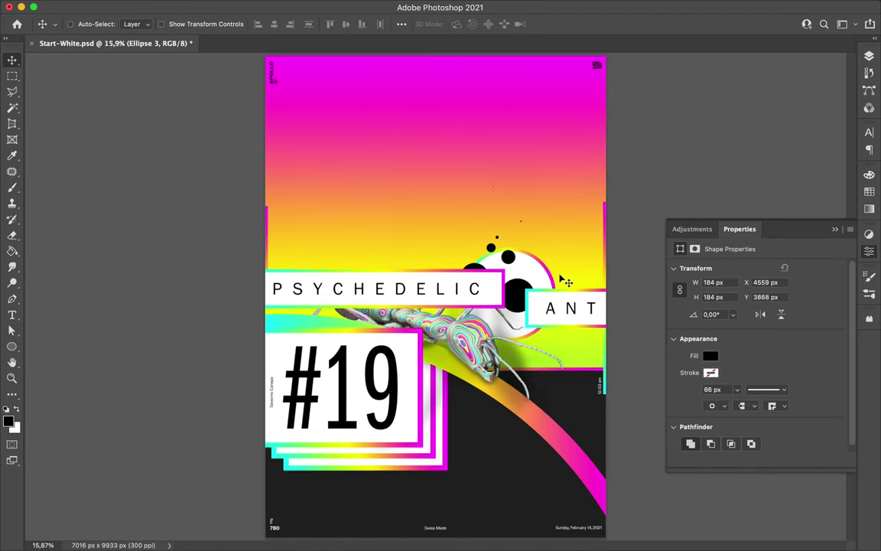
left_click_drag(538, 223, 511, 228)
scroll(515, 226, "up", 3)
key("u")
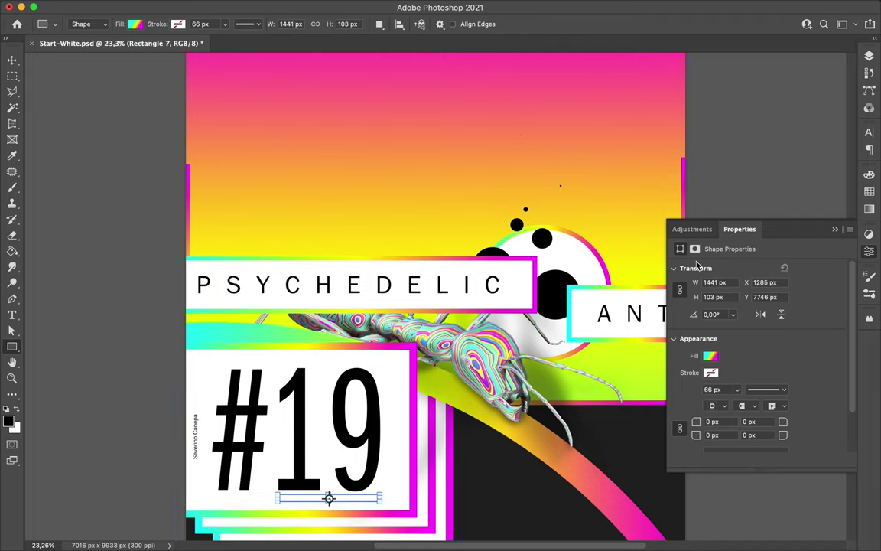
Step: Collapse the Layout group in the layers list and set the shape fill to black
key("F7")
scroll(758, 306, "up", 5)
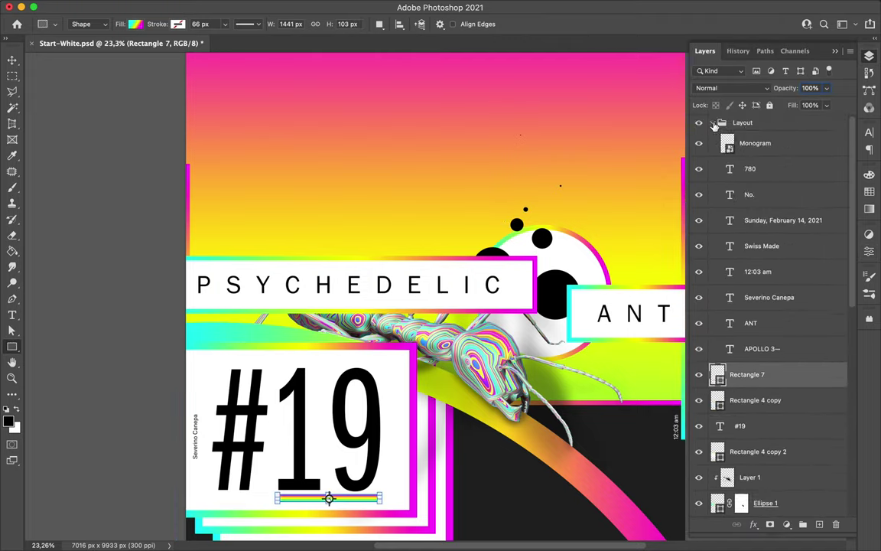
left_click(713, 122)
left_click(135, 23)
left_click(107, 84)
Step: Draw a thin black bar above PSYCHEDELIC and copy it below
left_click_drag(262, 246, 391, 250)
key("v")
left_click_drag(320, 249, 271, 304)
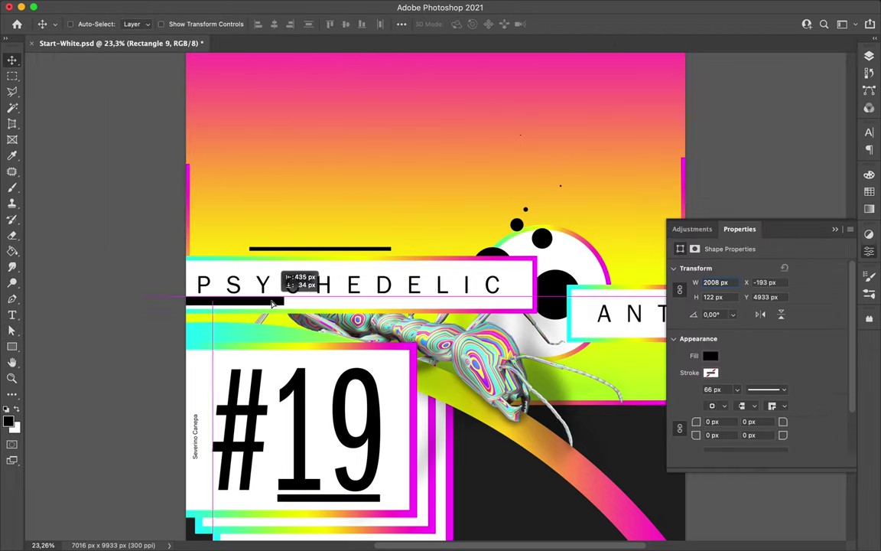
mouse_move(272, 304)
left_mouse_down()
mouse_move(233, 260)
mouse_move(200, 261)
left_mouse_up()
key("u")
left_click_drag(468, 273, 659, 274)
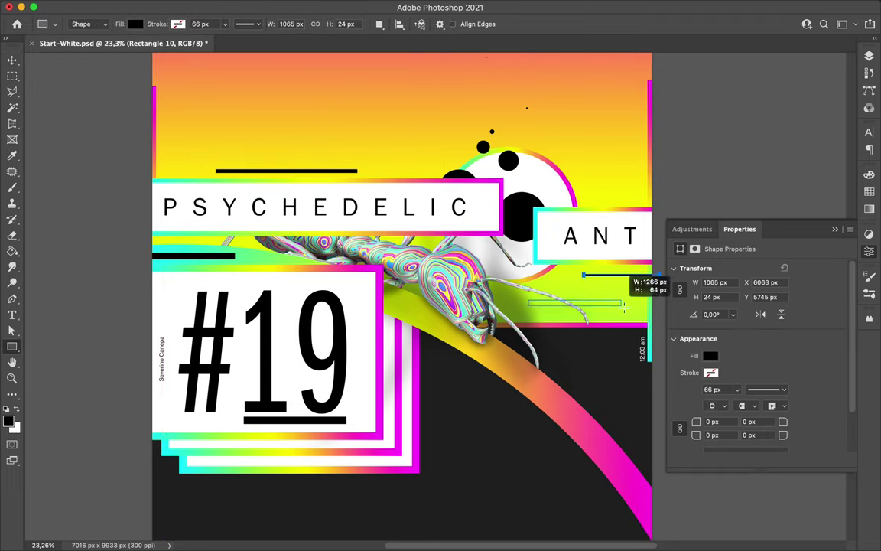
Step: Add a thin black bar below ANT and move Rectangle 11 below Rectangle 4 copy 4
left_click_drag(624, 306, 627, 308)
key("v")
left_click(599, 304)
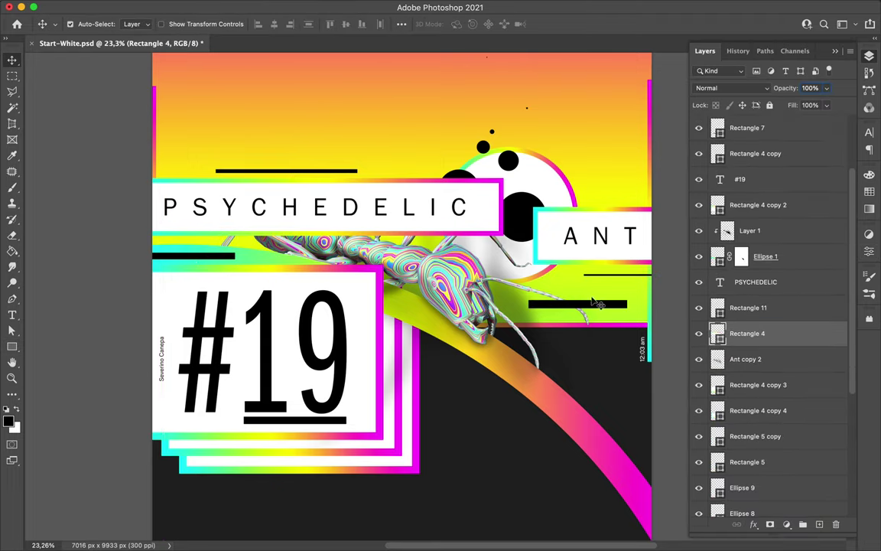
left_click_drag(748, 308, 750, 423)
Step: Duplicate the Ellipse 2 white circle and enlarge the copy to about 184% behind the ant
scroll(765, 383, "down", 5)
left_click(742, 503)
key("ctrl+t")
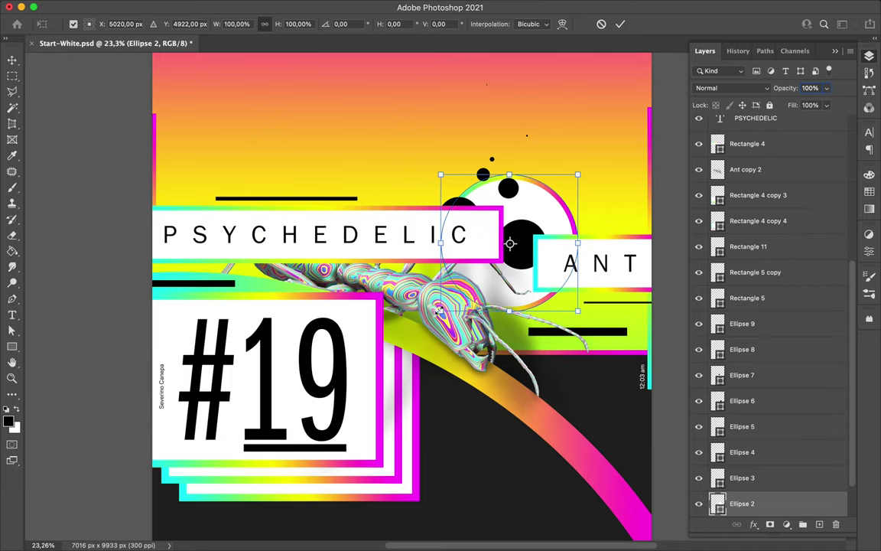
key("Return")
key("ctrl+j")
key("ctrl+t")
left_click_drag(441, 309, 310, 457)
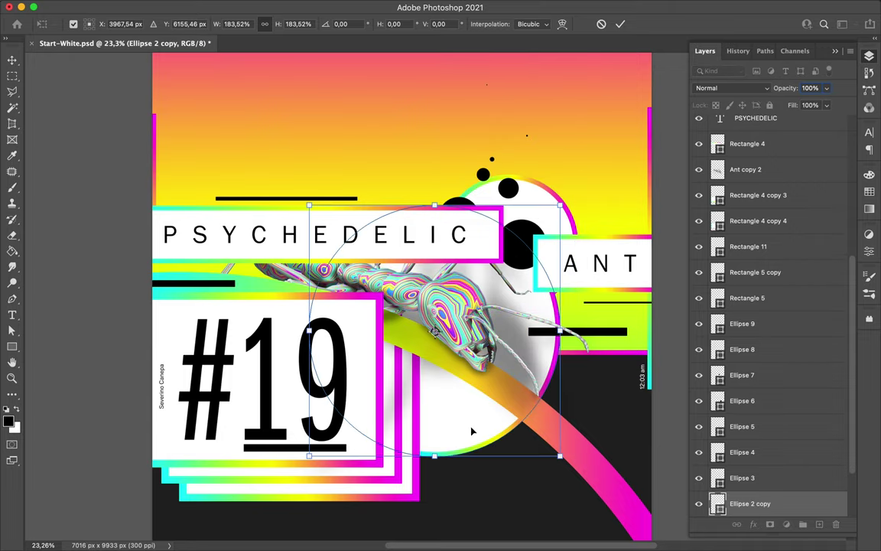
key("Return")
Step: Copy the white circle to the upper left, shrunk to about 54%
left_click(472, 404, "ctrl")
scroll(566, 198, "down", 3)
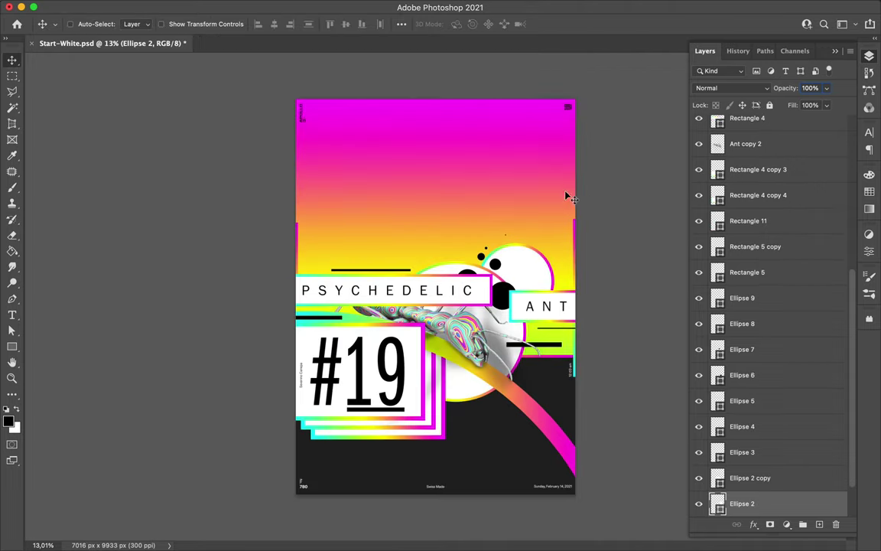
key("ctrl+j")
key("ctrl+t")
left_click_drag(535, 273, 383, 205)
left_click_drag(417, 239, 375, 177)
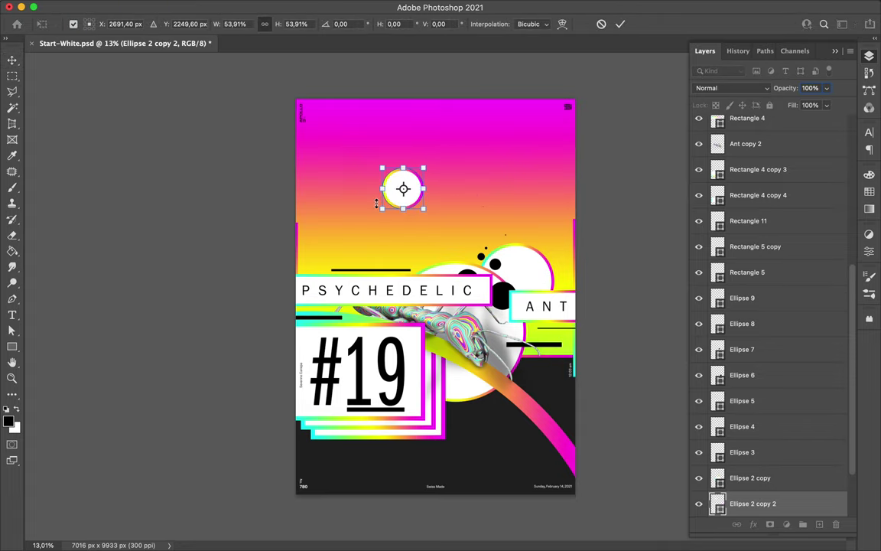
key("Return")
Step: Duplicate the Rectangle 11 bar and stretch it into a fine line across the top
left_click(551, 348, "ctrl")
key("ctrl+j")
key("ctrl+t")
mouse_move(551, 348)
left_mouse_down()
mouse_move(417, 176)
mouse_move(516, 169)
left_mouse_up()
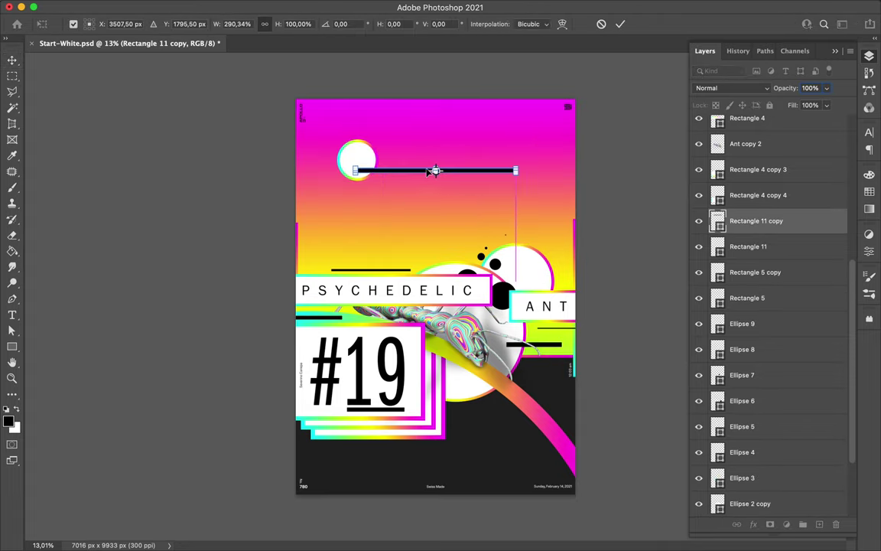
scroll(441, 195, "up", 2)
scroll(438, 159, "up", 2)
left_click_drag(442, 105, 443, 99)
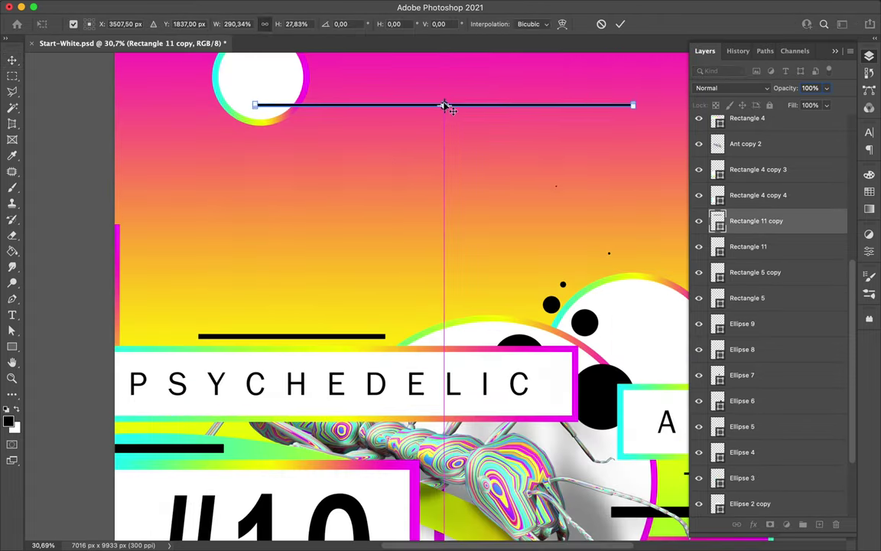
key("Return")
scroll(445, 208, "down", 2)
left_click(466, 350, "ctrl")
Step: Retype the copied PSYCHEDELIC text as INSECT
left_click_drag(466, 351, 459, 175)
double_click(428, 170)
type("INSECT")
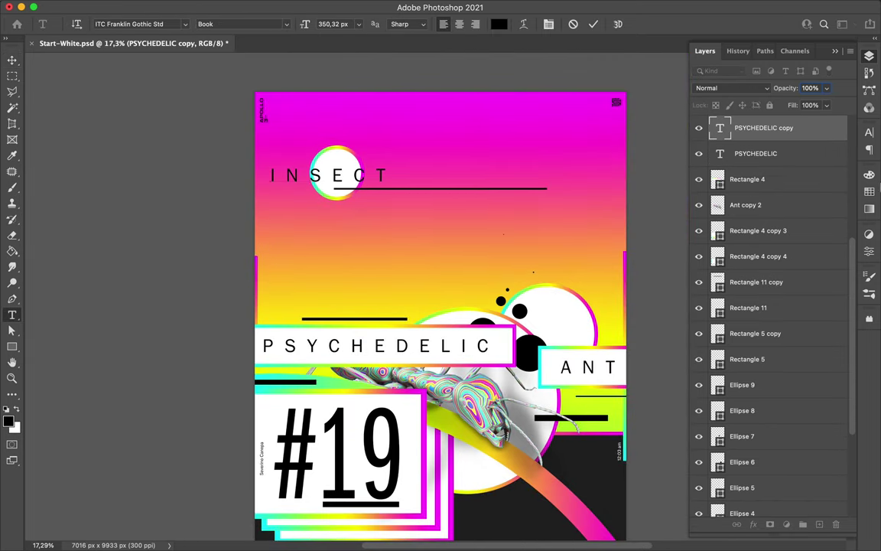
key("ctrl+Return")
Step: Give INSECT the Book style, 91 px size and 4800 tracking
left_click(870, 132)
left_click(851, 154)
left_click(827, 239)
left_click(771, 166)
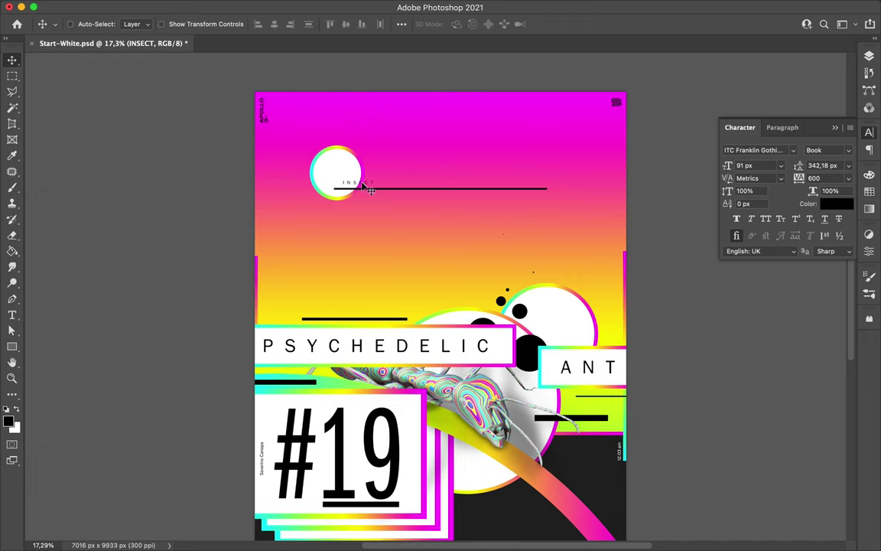
key("t")
scroll(410, 120, "up", 2)
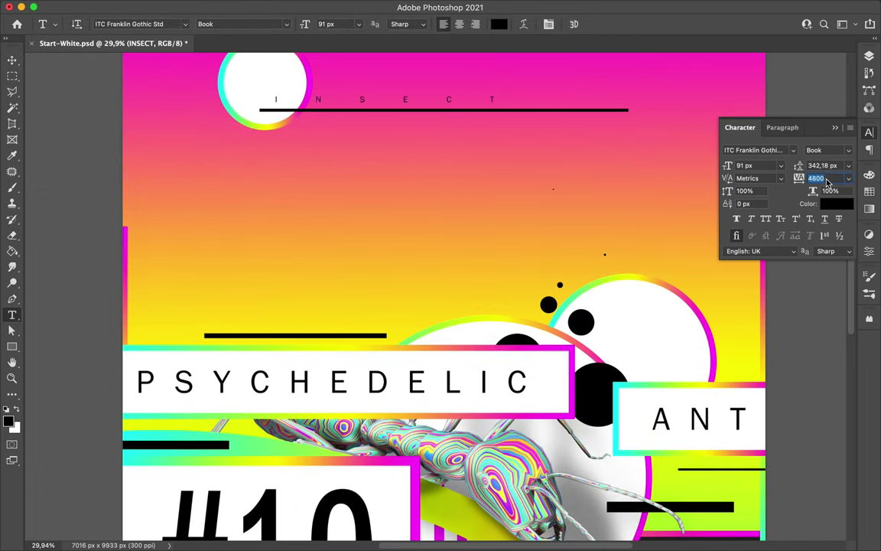
key("Return")
Step: Draw white rectangles over the PSYCHEDELIC box and shorten the tall one from the bottom
key("v")
key("ctrl+0")
key("F7")
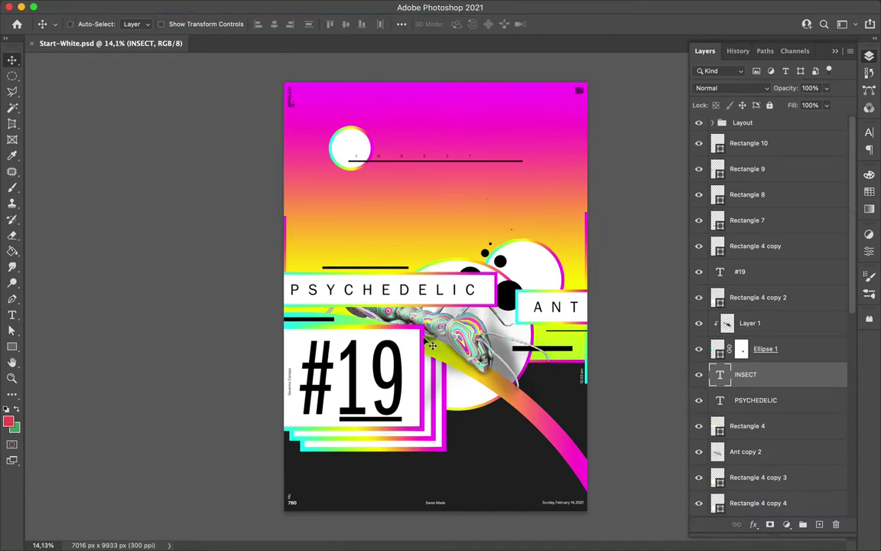
key("alt+bracketleft")
key("alt+bracketleft")
key("u")
left_click_drag(352, 373, 348, 368)
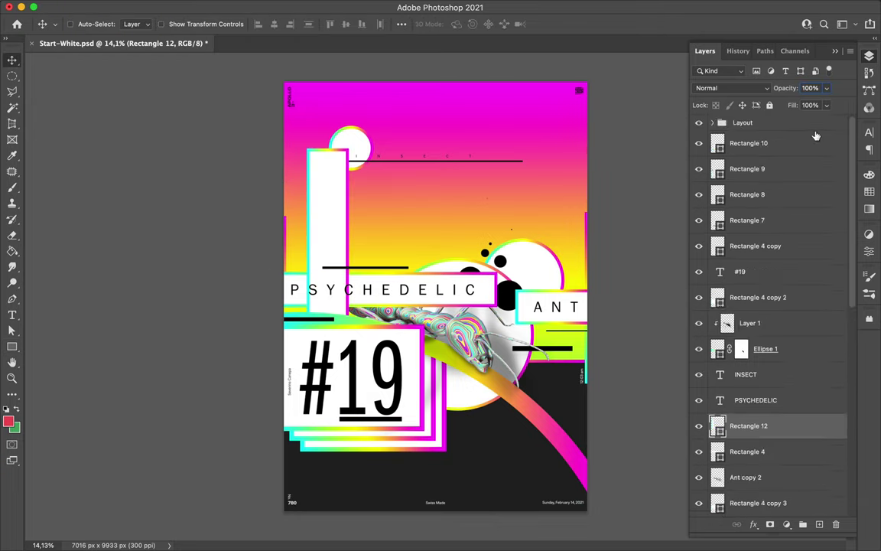
left_click_drag(305, 247, 348, 271)
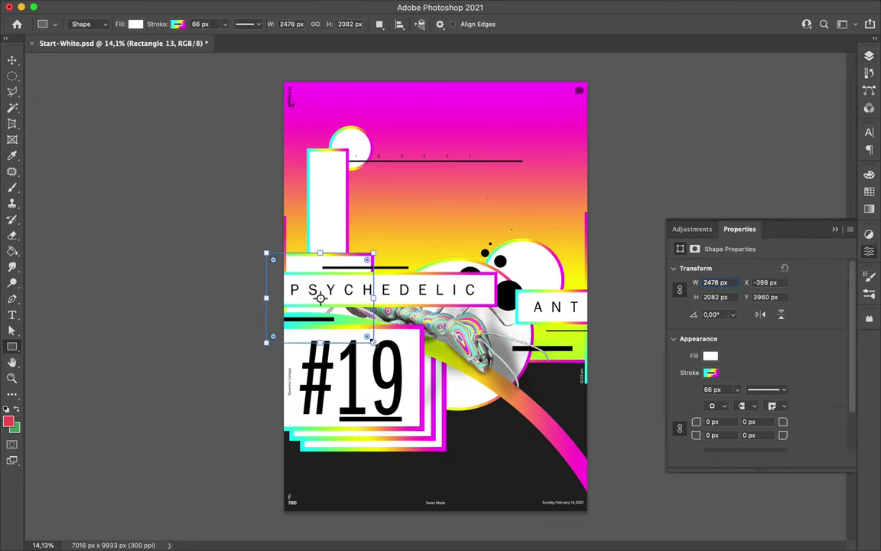
key("v")
key("ctrl+t")
left_click_drag(328, 373, 325, 299)
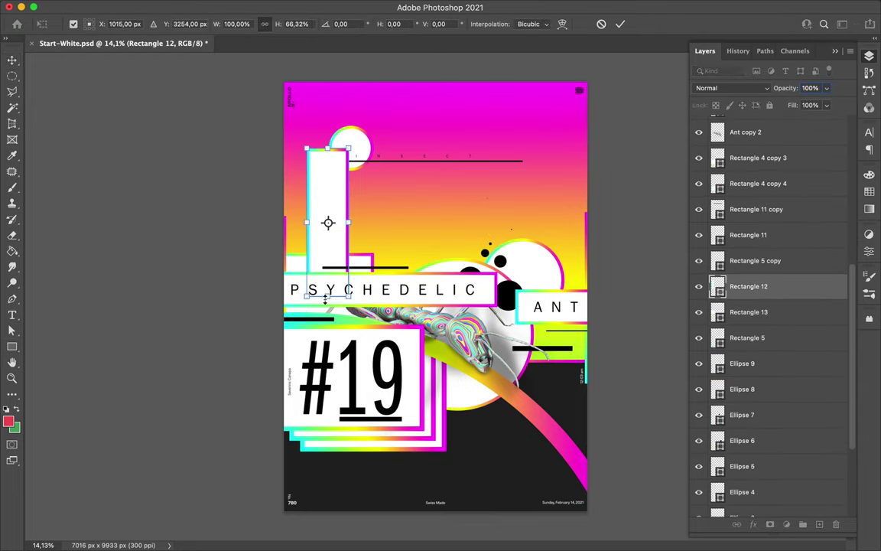
key("Return")
Step: Give the white rectangle a gradient outline stroke
key("a")
left_click(224, 23)
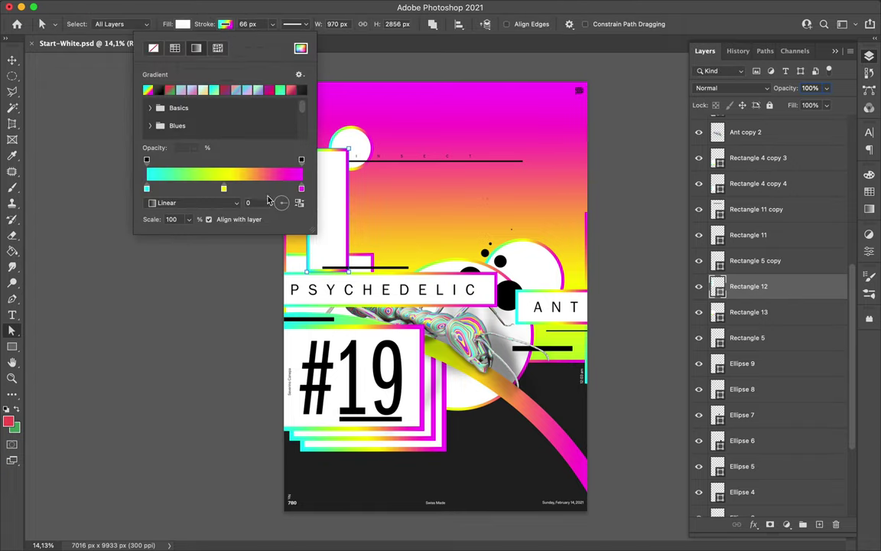
type("90")
key("Return")
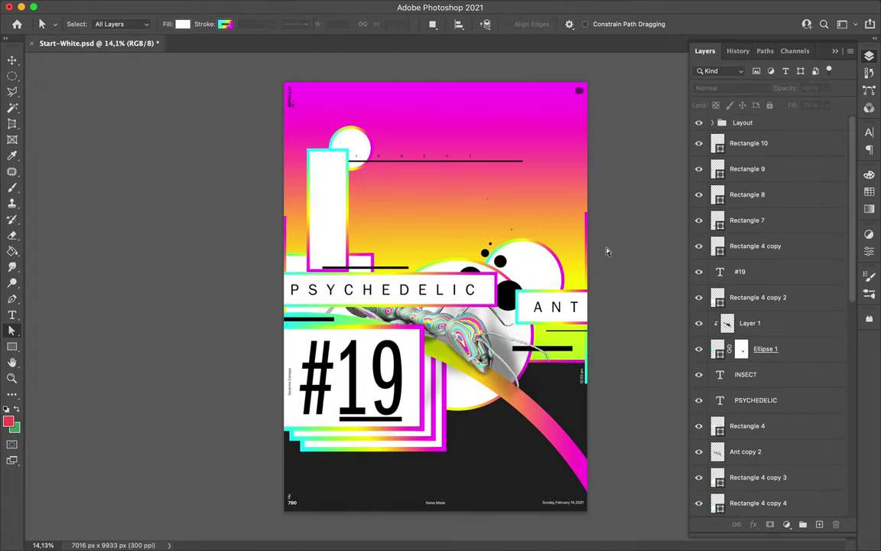
key("v")
Step: Move INSECT and the top line up the stack and the small circle below Rectangle 4 copy 4
left_click(747, 272)
left_click(756, 426, "ctrl")
left_click_drag(757, 426, 757, 197)
mouse_move(753, 247)
left_mouse_down()
mouse_move(756, 375)
mouse_move(771, 385)
left_mouse_up()
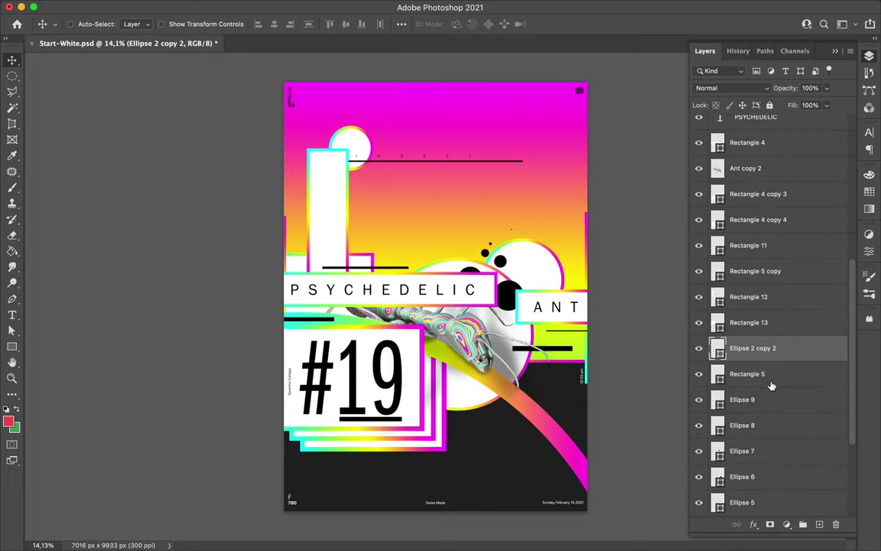
Step: Adjust the top edge of the tall white rectangle
left_click(337, 208, "ctrl")
key("ctrl+t")
scroll(435, 148, "up", 3)
left_click_drag(280, 85, 280, 77)
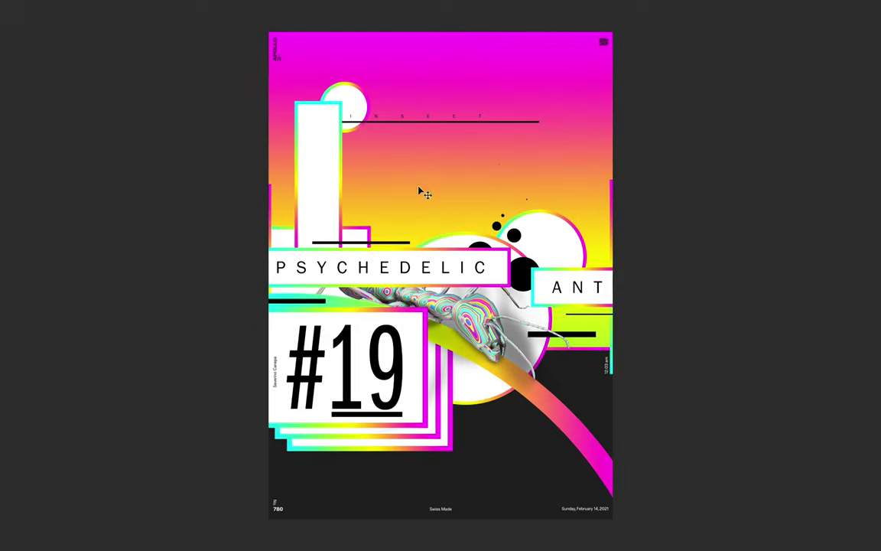
Step: Widen the tall rectangle and shorten the line under INSECT
mouse_move(334, 155)
left_mouse_down()
mouse_move(314, 173)
mouse_move(311, 136)
left_mouse_up()
left_click(367, 119)
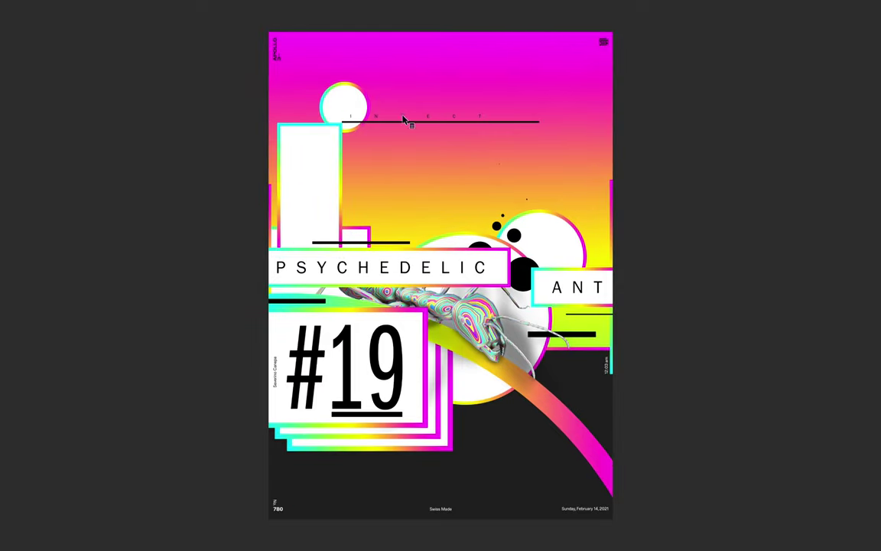
left_click_drag(538, 121, 489, 128)
scroll(488, 129, "up", 5)
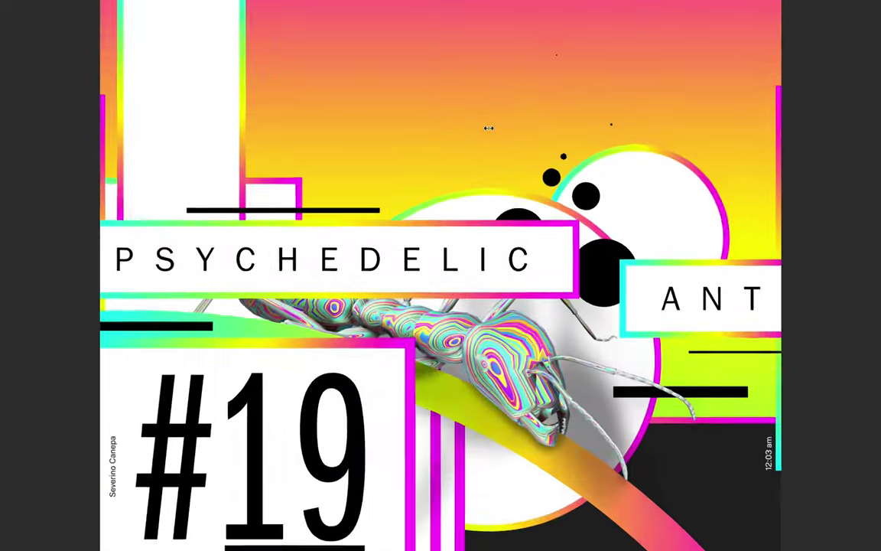
key("ctrl+0")
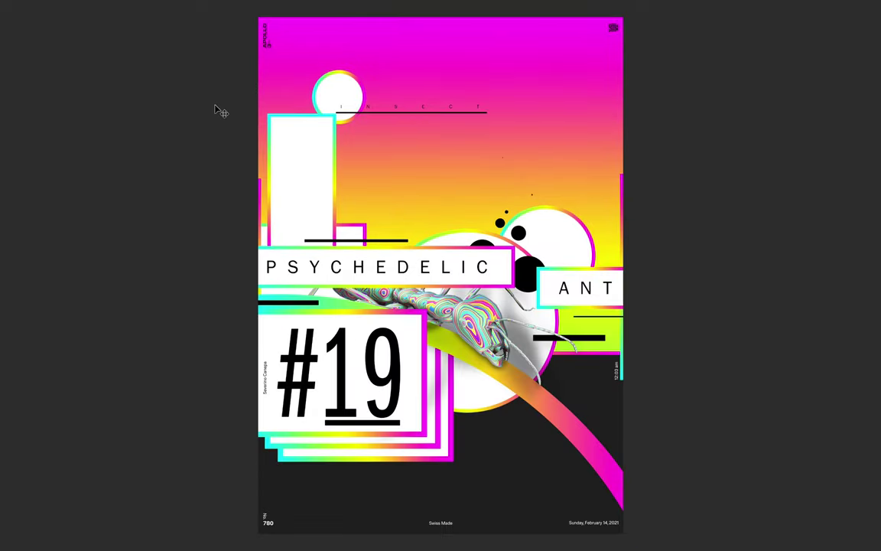
Step: Move the tall white rectangle up-left under the small circle and narrow it
left_click(302, 184)
left_click_drag(275, 182, 280, 182)
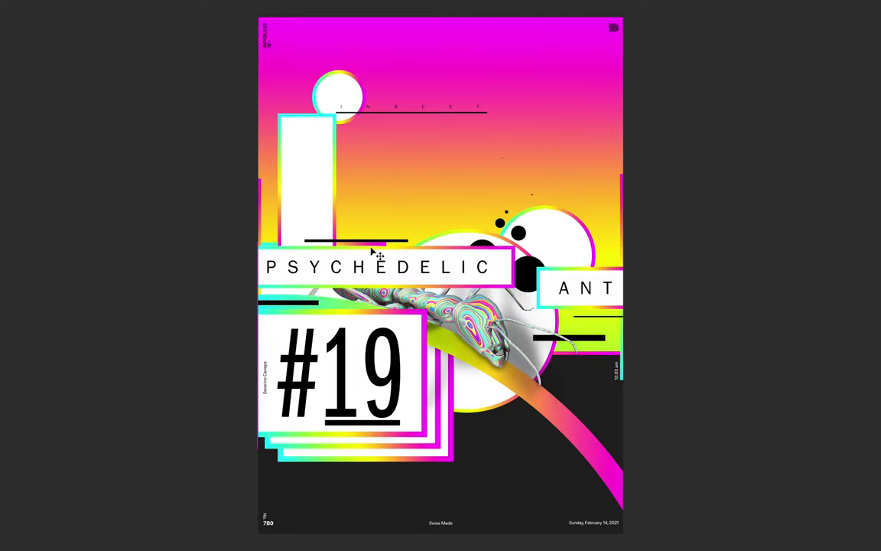
left_click_drag(310, 189, 302, 168)
key("f")
left_click_drag(791, 458, 778, 357)
key("ctrl+t")
left_click_drag(266, 186, 302, 187)
key("Return")
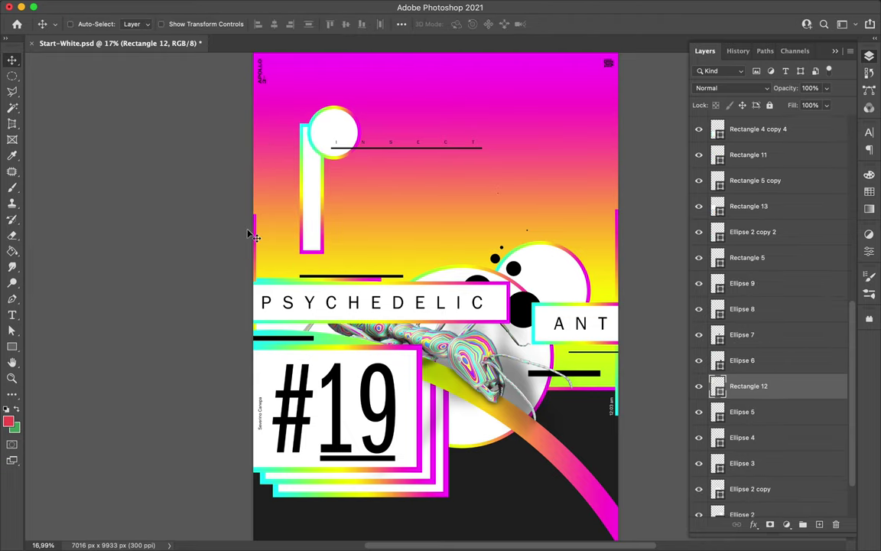
Step: Delete the tall white rectangle (Rectangle 12) from the poster
scroll(174, 242, "down", 5)
key("ctrl+t")
key("Return")
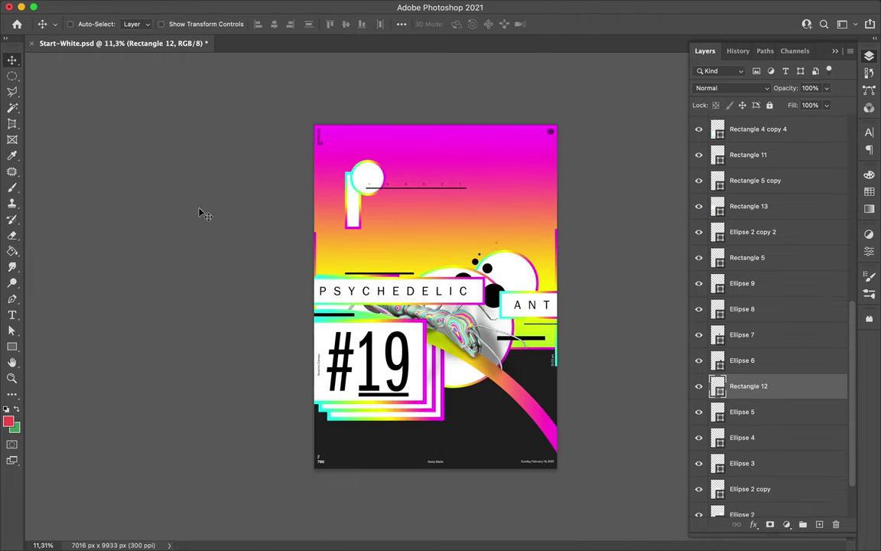
key("Delete")
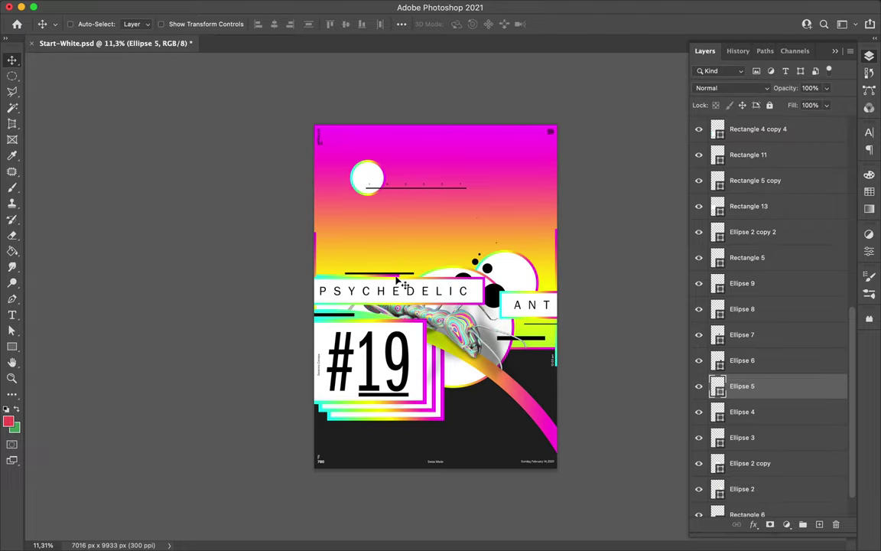
Step: Select the Rectangle 13 layer and save the poster as Start-White.psd
left_click(346, 274, "ctrl")
left_click(348, 282, "ctrl")
left_click(413, 269, "ctrl")
key("ctrl+s")
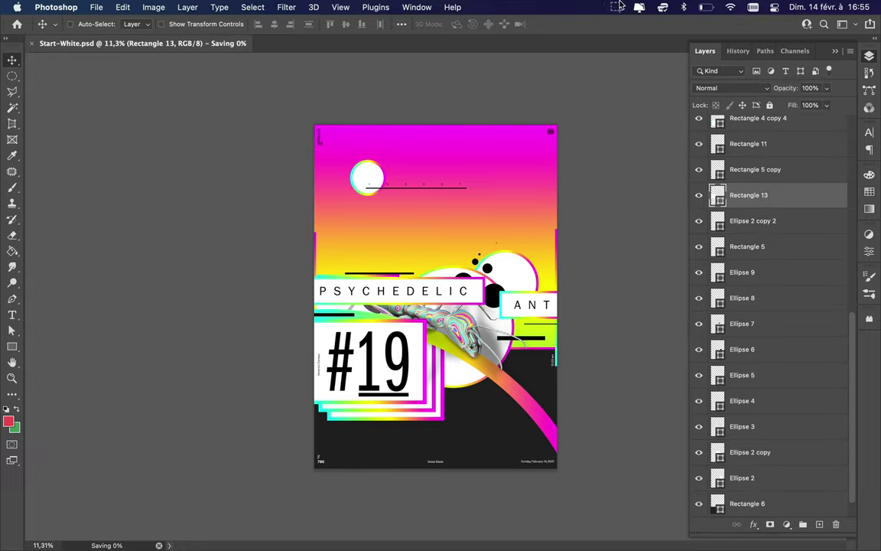